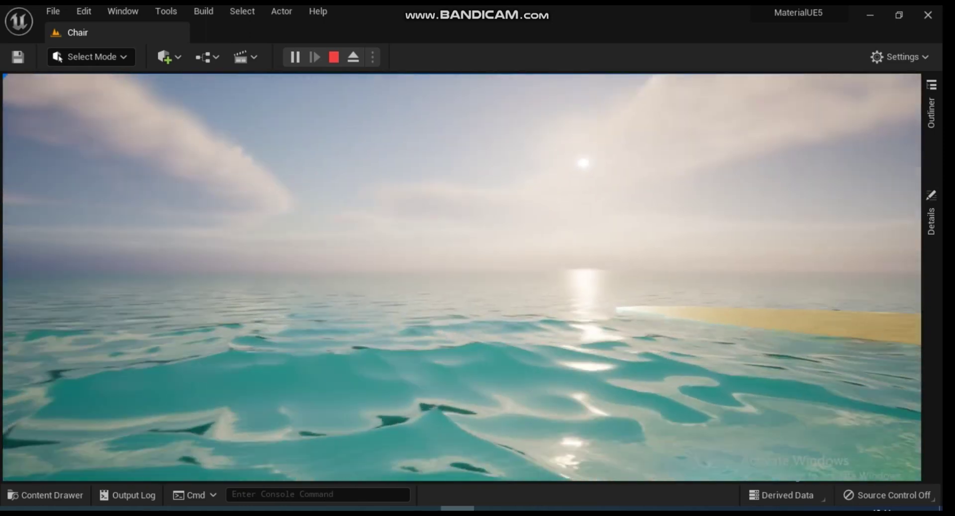
# - End the running level preview, and search the project's plugins for the Water plugin
pyautogui.press('w')
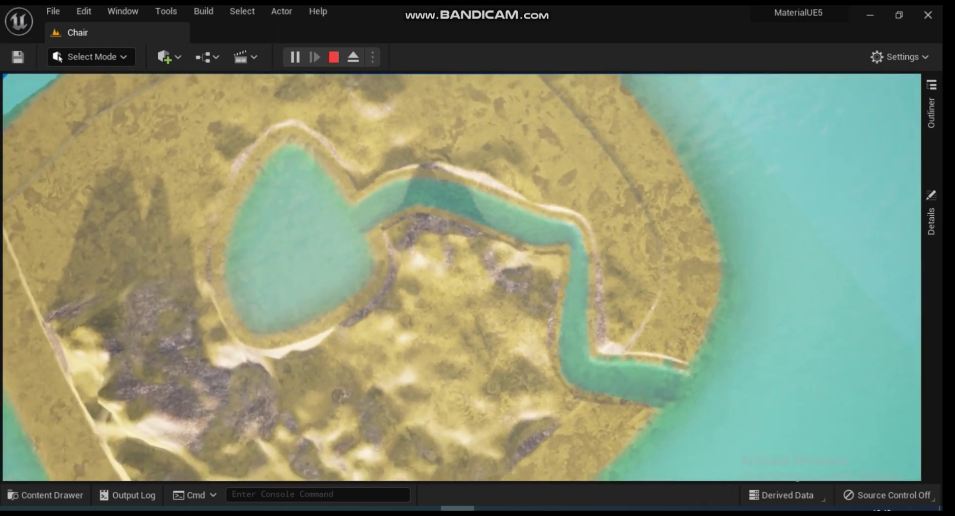
pyautogui.press('Escape')
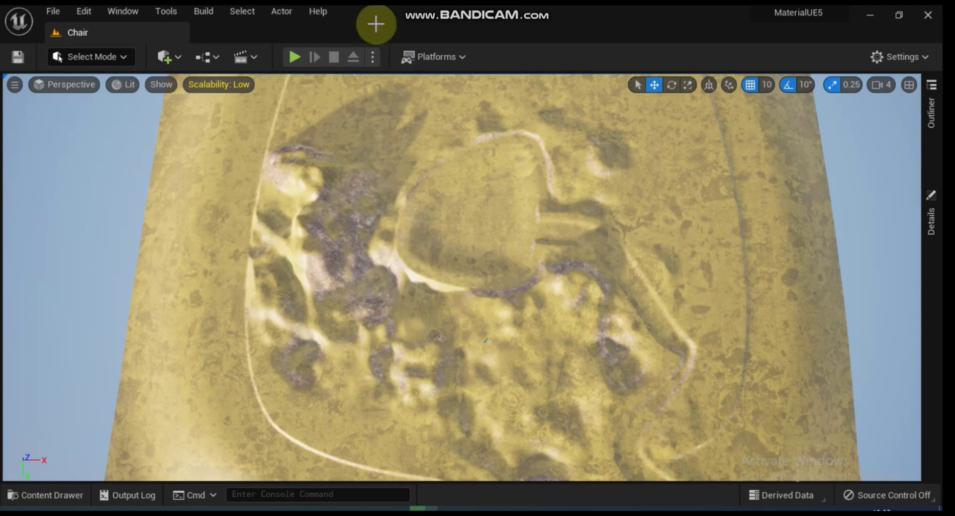
pyautogui.click(82, 10)
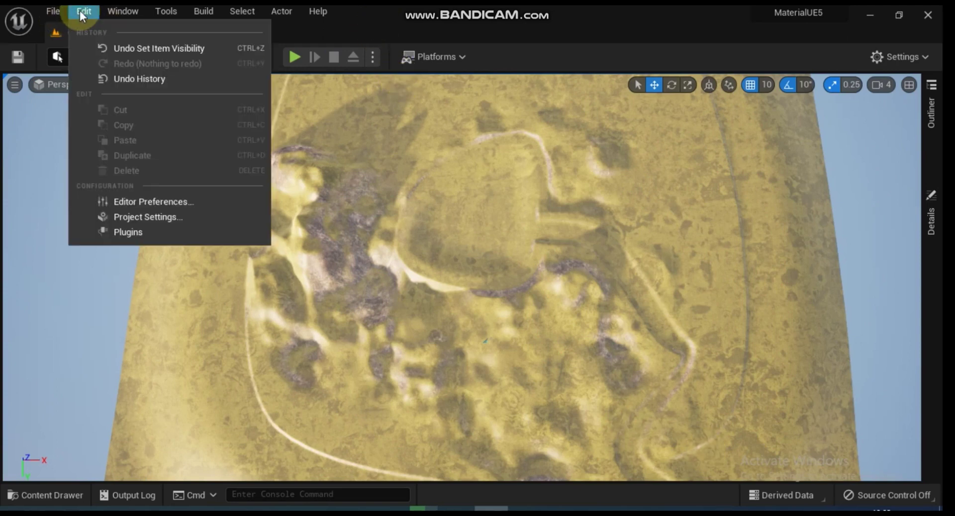
pyautogui.click(124, 231)
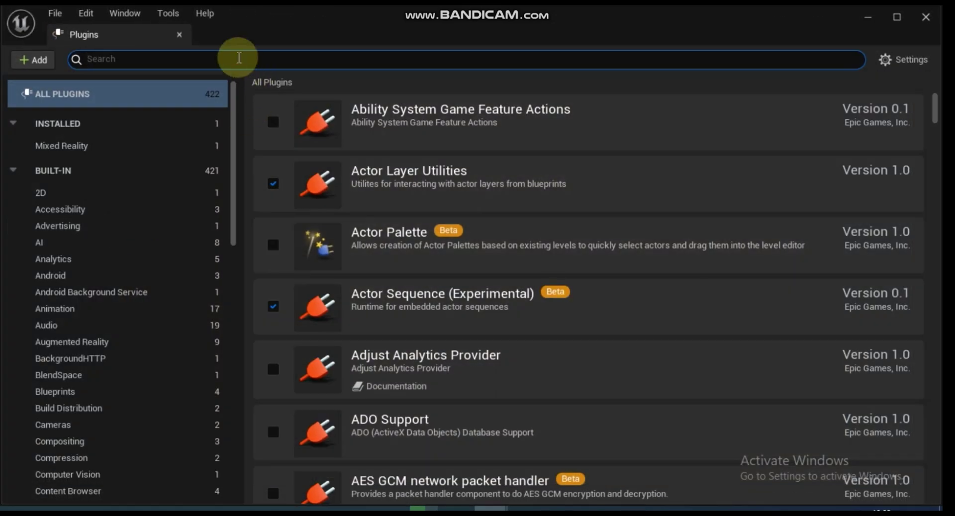
pyautogui.write('watw')
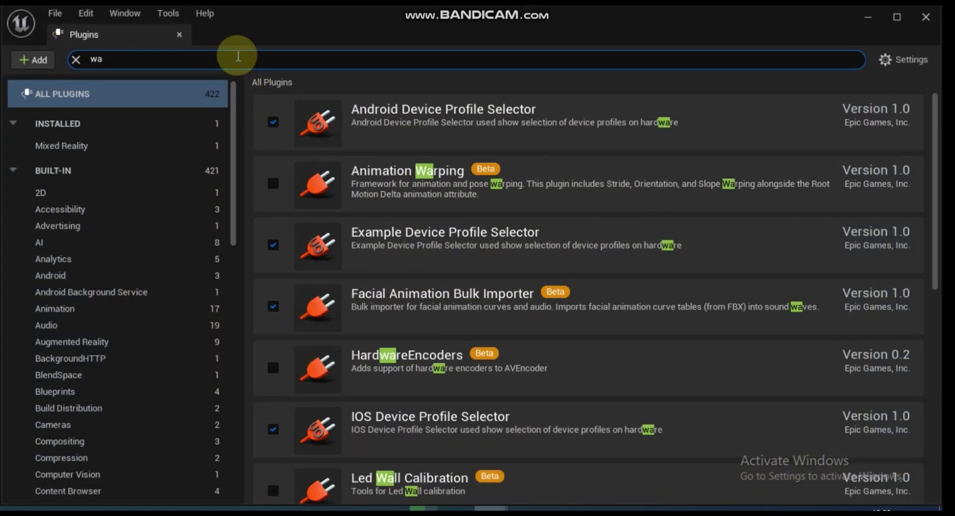
pyautogui.write('e')
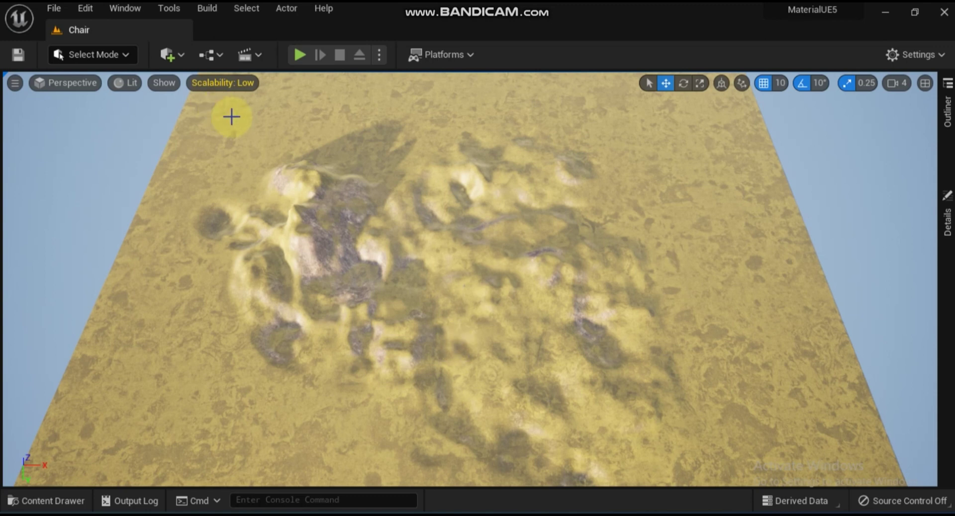
# - Place a Water Body Ocean actor at the middle of the landscape
pyautogui.click(171, 54)
pyautogui.moveTo(246, 262)
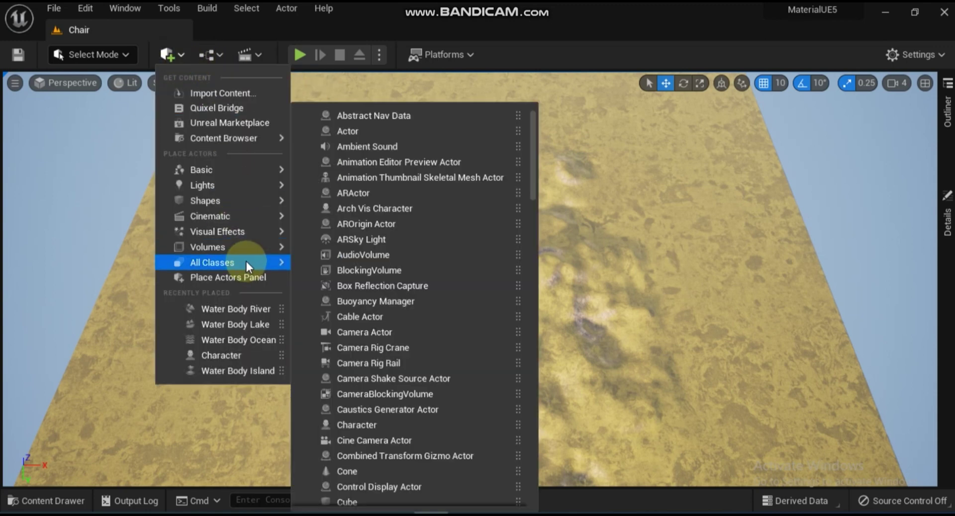
pyautogui.moveTo(531, 130); pyautogui.dragTo(528, 440)
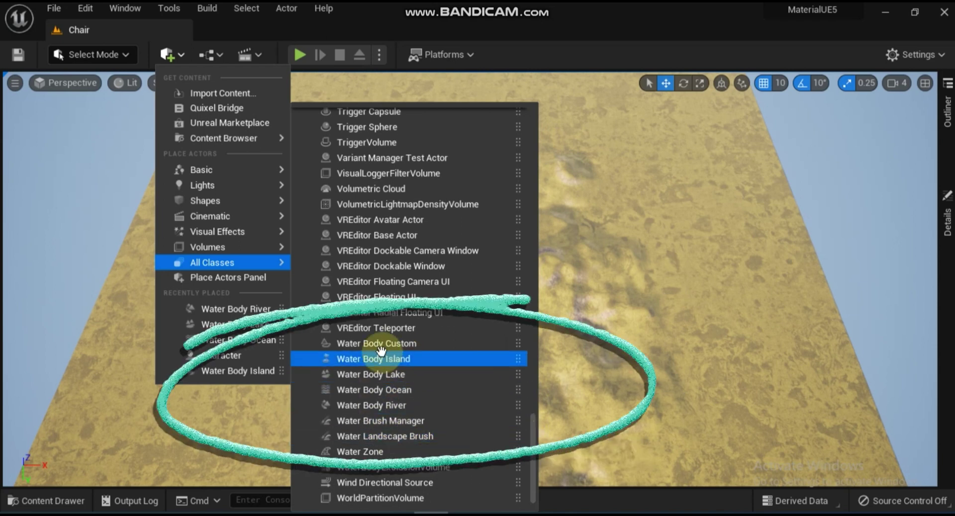
pyautogui.moveTo(522, 390)
pyautogui.mouseDown()
pyautogui.moveTo(522, 242)
pyautogui.moveTo(546, 207)
pyautogui.moveTo(463, 215)
pyautogui.moveTo(510, 229)
pyautogui.mouseUp()
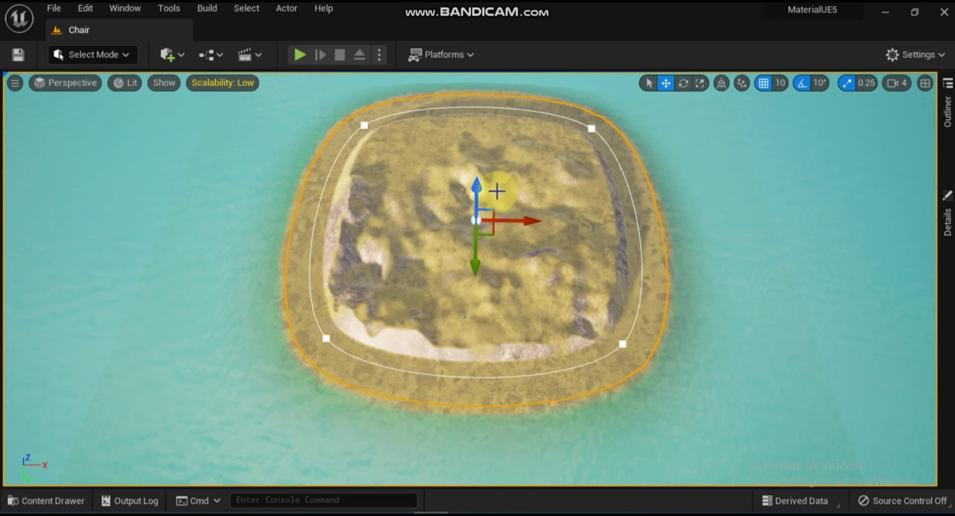
# - Scale the ocean up horizontally so its shoreline encloses the hilly terrain, and raise it slightly
pyautogui.click(699, 83)
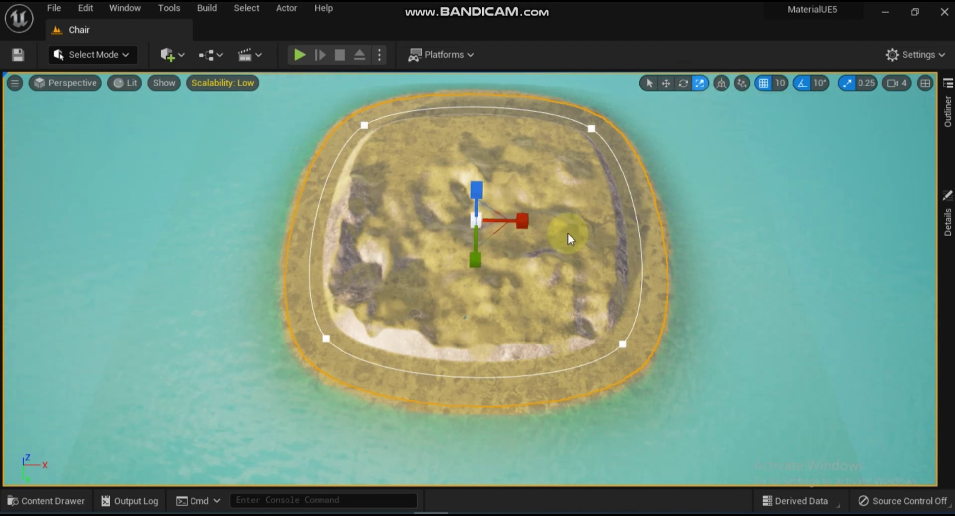
pyautogui.moveTo(476, 220)
pyautogui.mouseDown()
pyautogui.moveTo(520, 205)
pyautogui.moveTo(492, 214)
pyautogui.mouseUp()
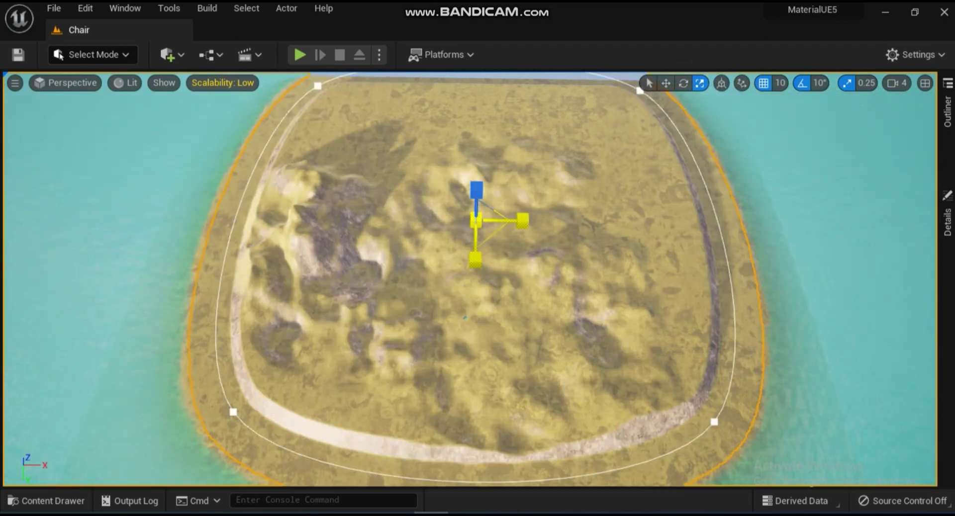
pyautogui.click(500, 242)
pyautogui.click(523, 219)
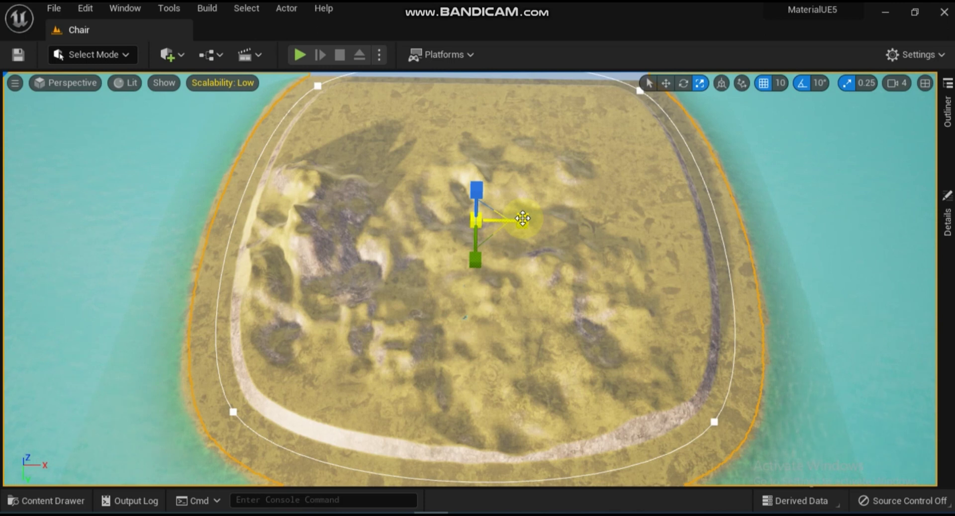
pyautogui.click(665, 83)
pyautogui.moveTo(476, 191)
pyautogui.mouseDown()
pyautogui.moveTo(475, 162)
pyautogui.moveTo(476, 181)
pyautogui.mouseUp()
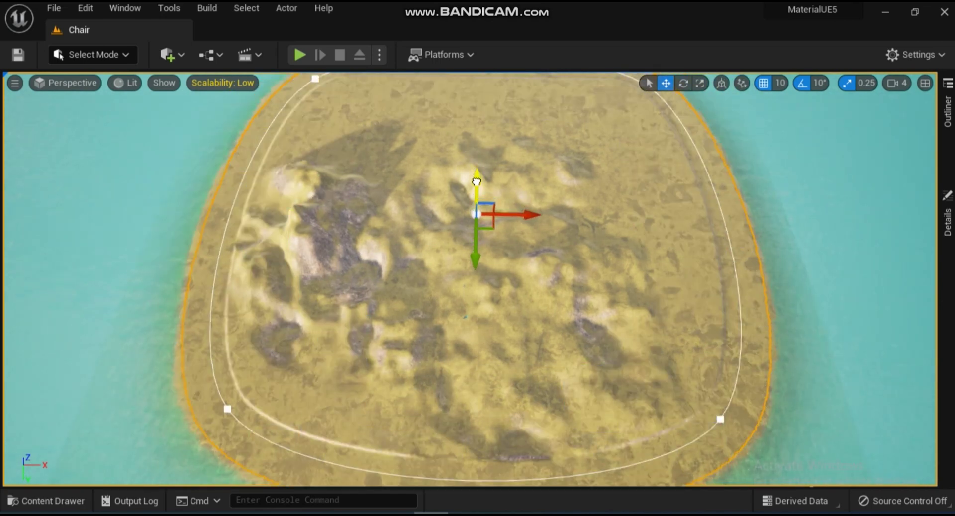
# - Place a Water Body Lake actor among the hills, beyond the steep peak on the island
pyautogui.press('w')
pyautogui.moveTo(476, 182); pyautogui.dragTo(12, 129, button='right')
pyautogui.press('q')
pyautogui.press('e')
pyautogui.moveTo(469, 278); pyautogui.dragTo(519, 295, button='right')
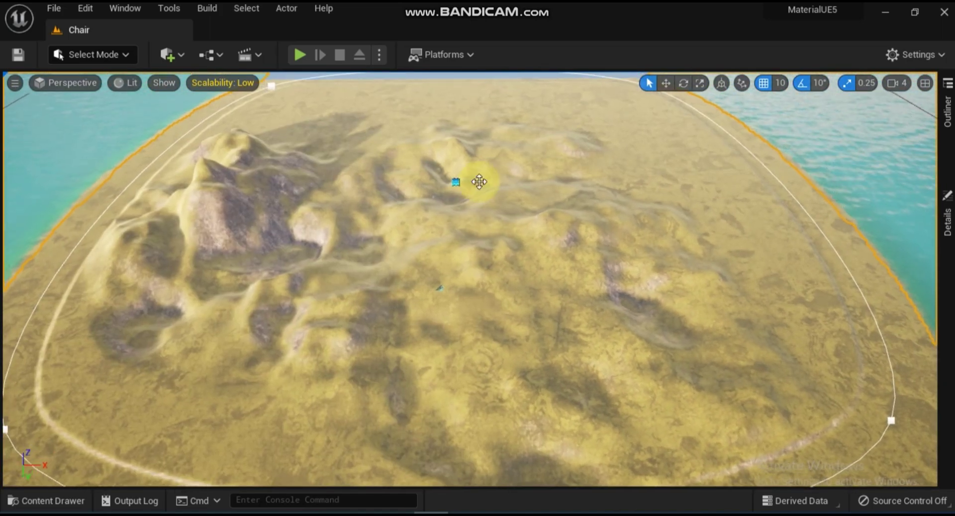
pyautogui.click(166, 52)
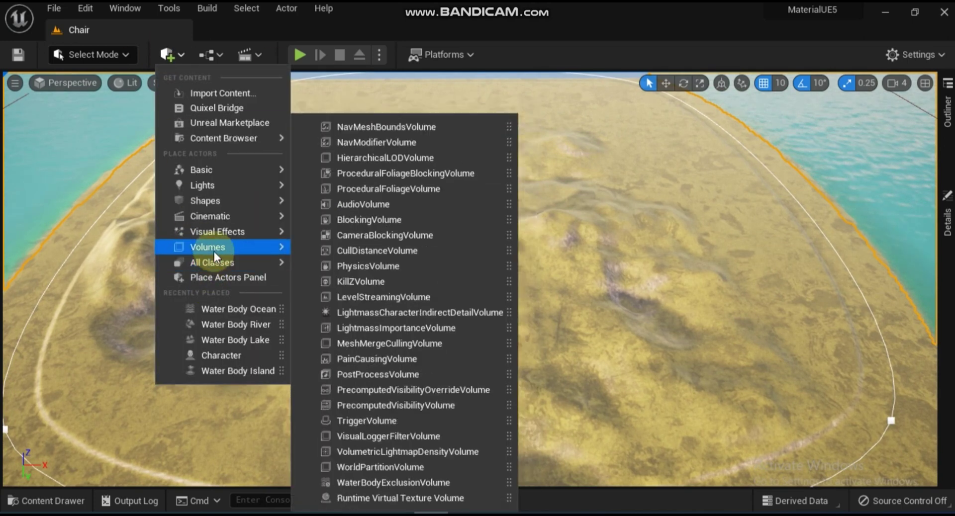
pyautogui.moveTo(237, 261)
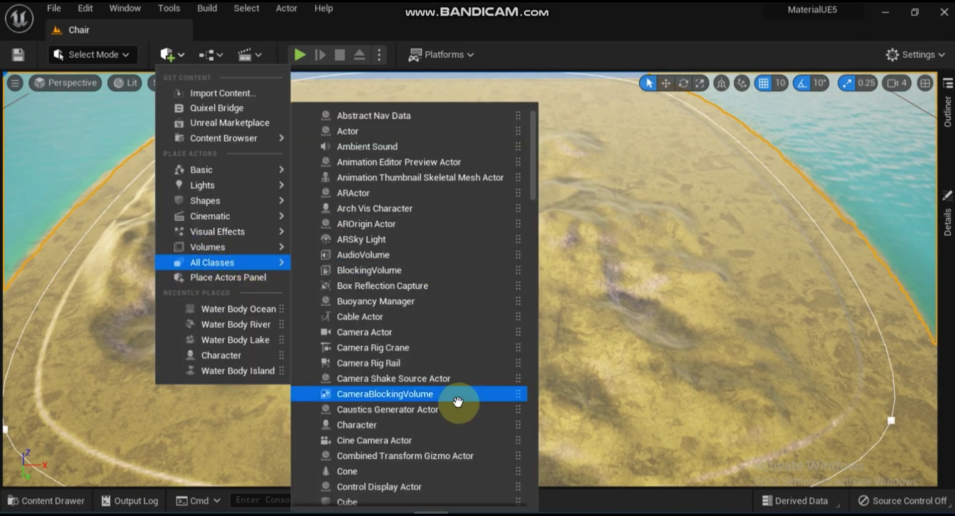
pyautogui.scroll(-15, 512, 298)
pyautogui.moveTo(378, 374); pyautogui.dragTo(381, 166)
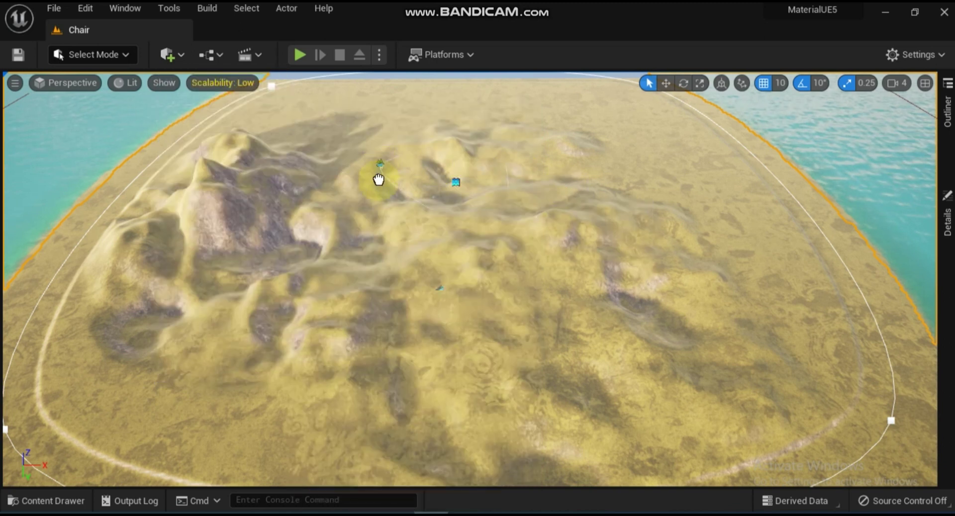
# - Add a spline point on the lake's near edge and pull it outward to widen and round the shore
pyautogui.click(402, 197)
pyautogui.rightClick(402, 192)
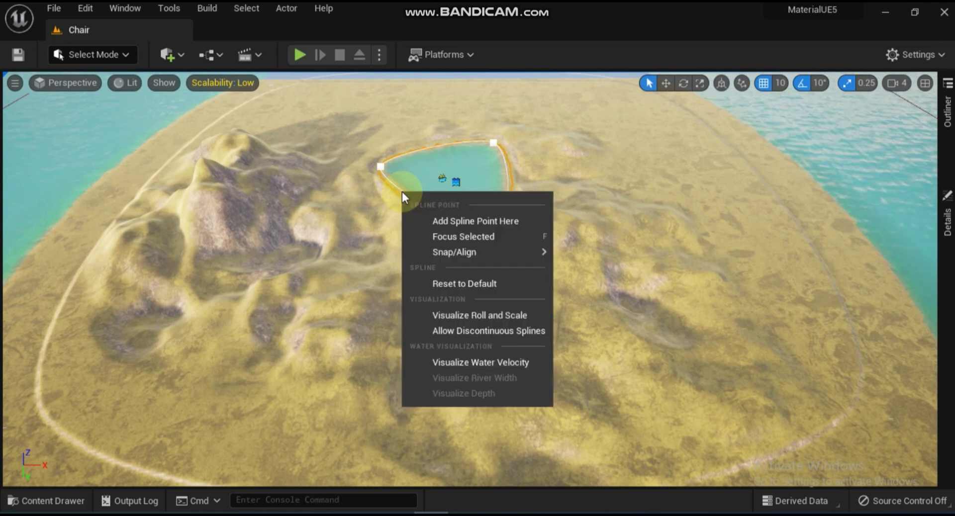
pyautogui.click(444, 219)
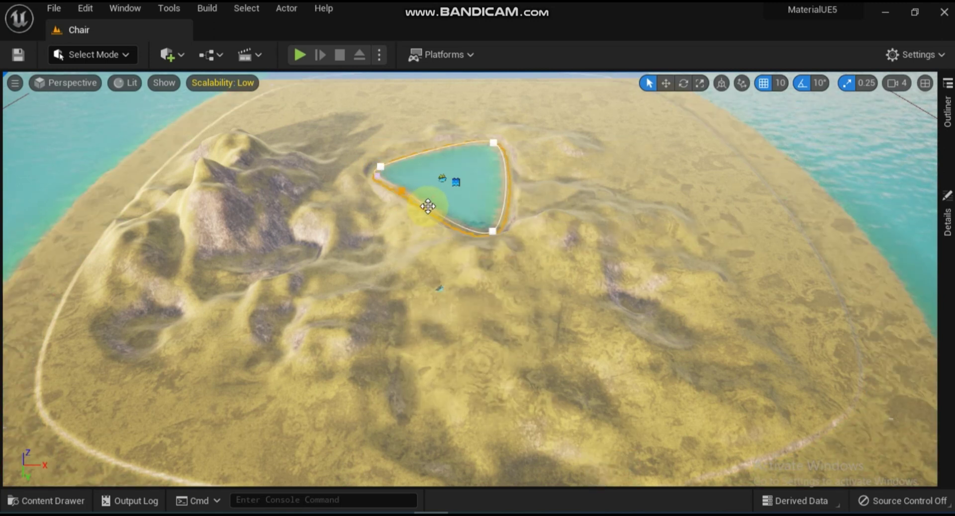
pyautogui.click(427, 203)
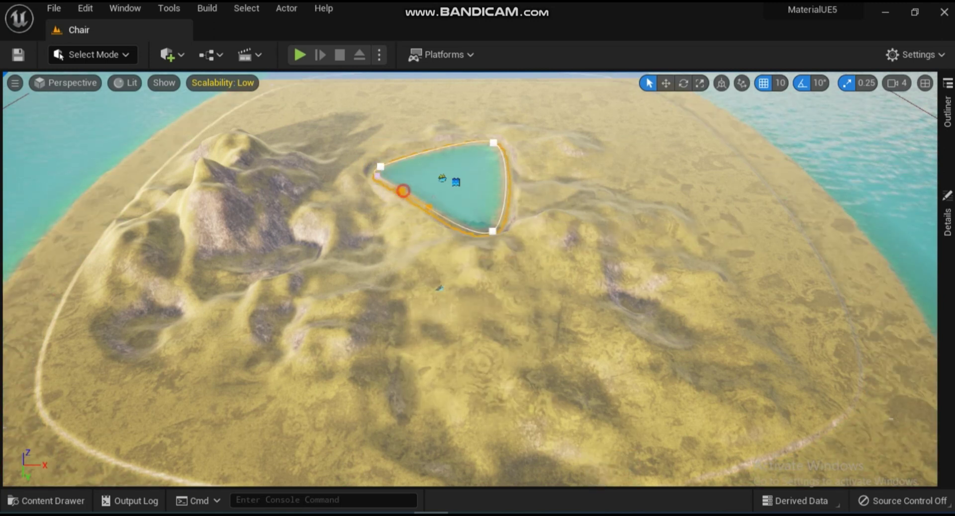
pyautogui.click(666, 82)
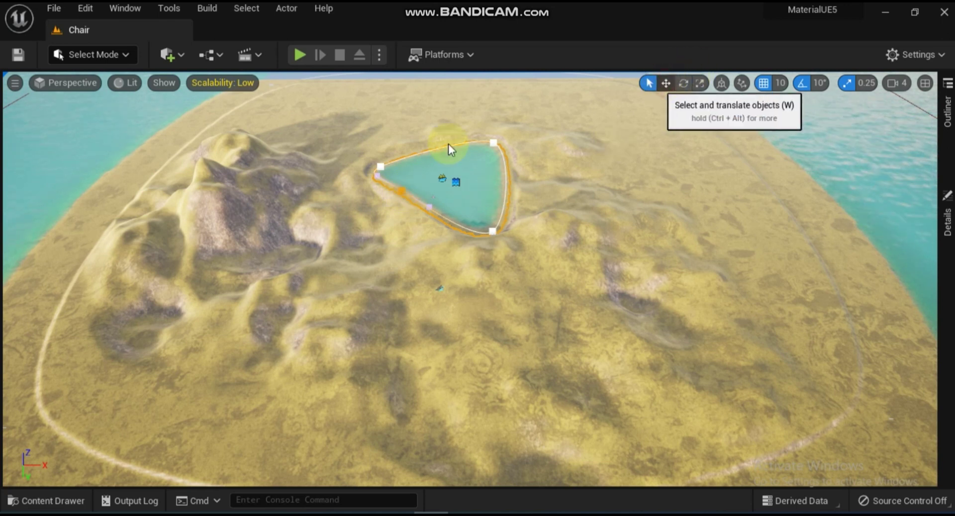
pyautogui.moveTo(440, 172); pyautogui.dragTo(473, 271)
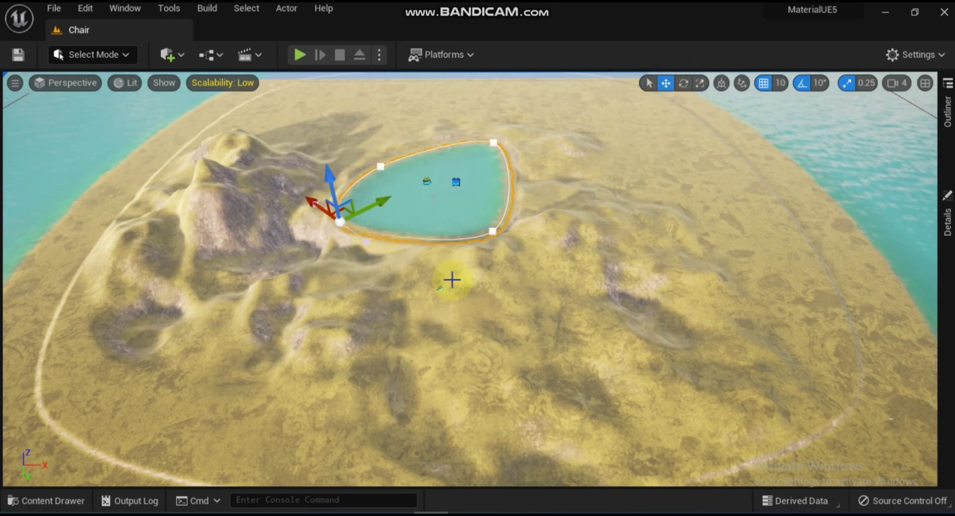
# - Try Curl 1Amount and Curl 2Amount values of 3 on the lake, and reset both to default
pyautogui.click(943, 207)
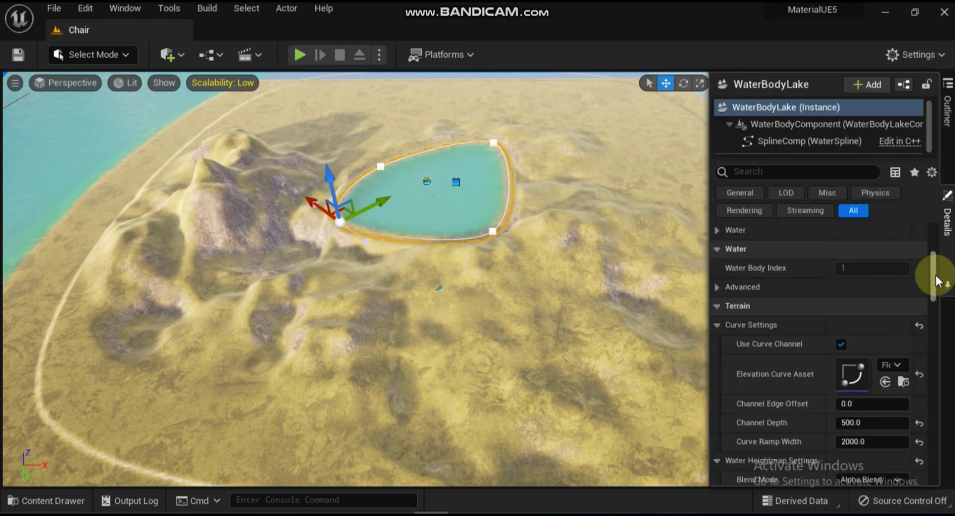
pyautogui.scroll(5, 931, 264)
pyautogui.moveTo(931, 271); pyautogui.dragTo(937, 323)
pyautogui.click(865, 301)
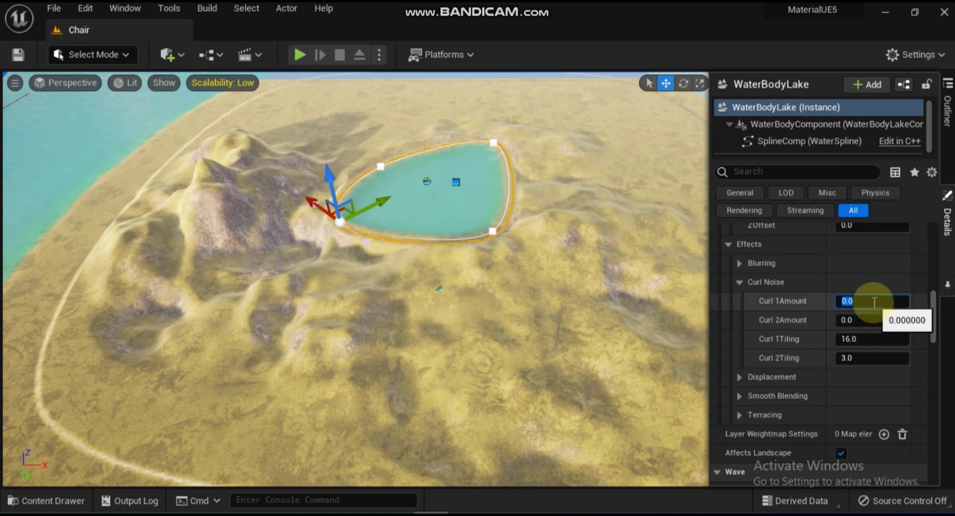
pyautogui.write('3')
pyautogui.click(862, 320)
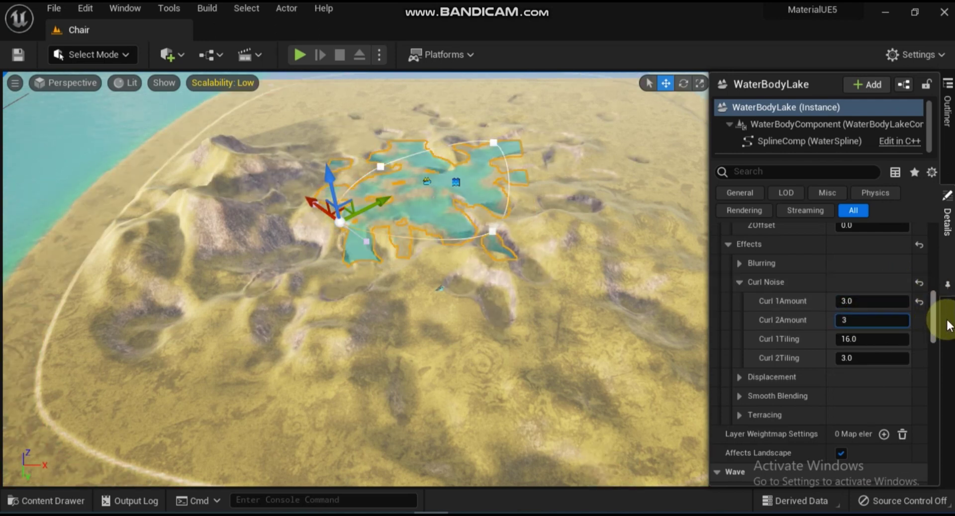
pyautogui.press('Return')
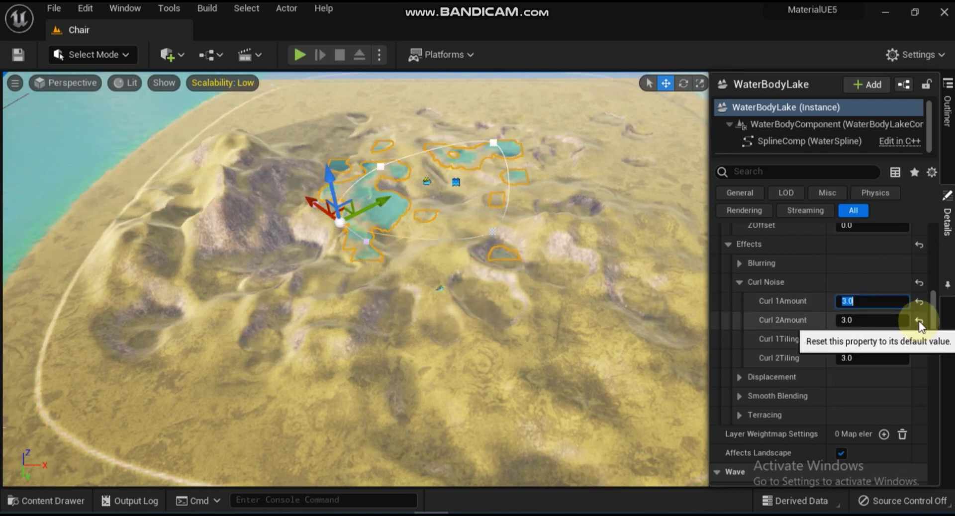
pyautogui.click(918, 321)
pyautogui.click(918, 301)
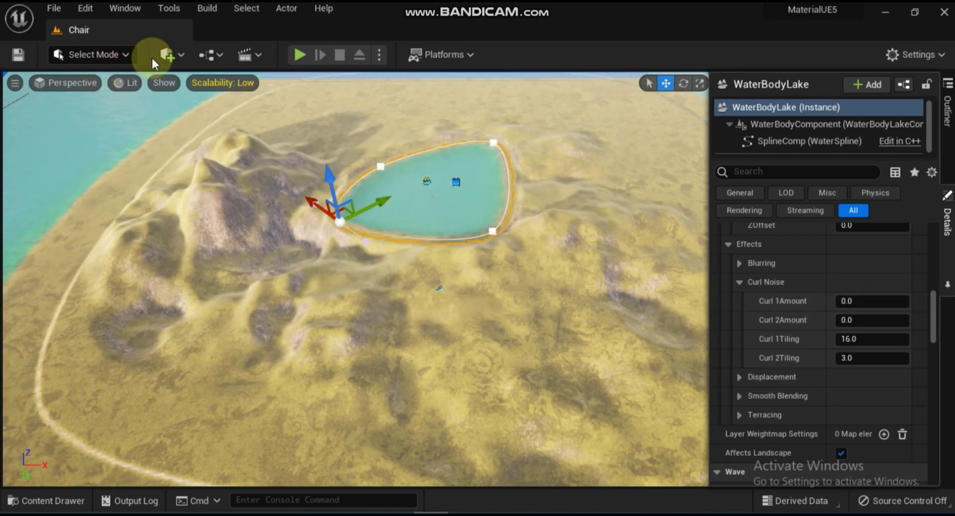
# - Place a Water Body River actor starting at the lake's edge and rotate it toward the near coast
pyautogui.click(168, 57)
pyautogui.moveTo(246, 261)
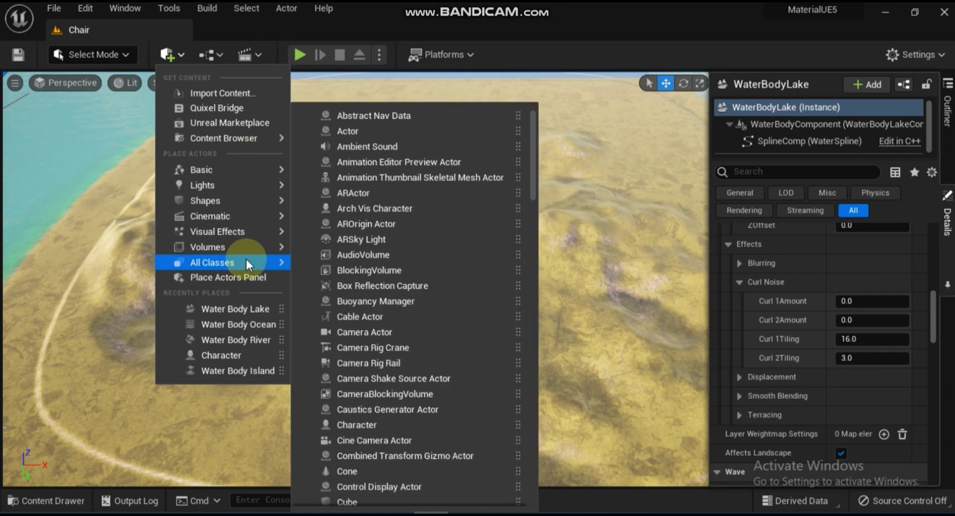
pyautogui.moveTo(534, 144); pyautogui.dragTo(531, 434)
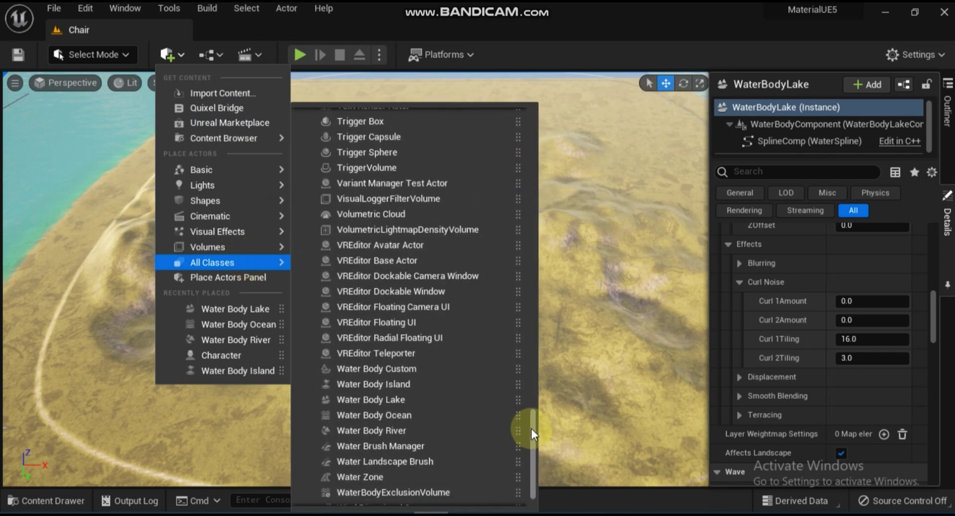
pyautogui.moveTo(378, 436); pyautogui.dragTo(547, 200)
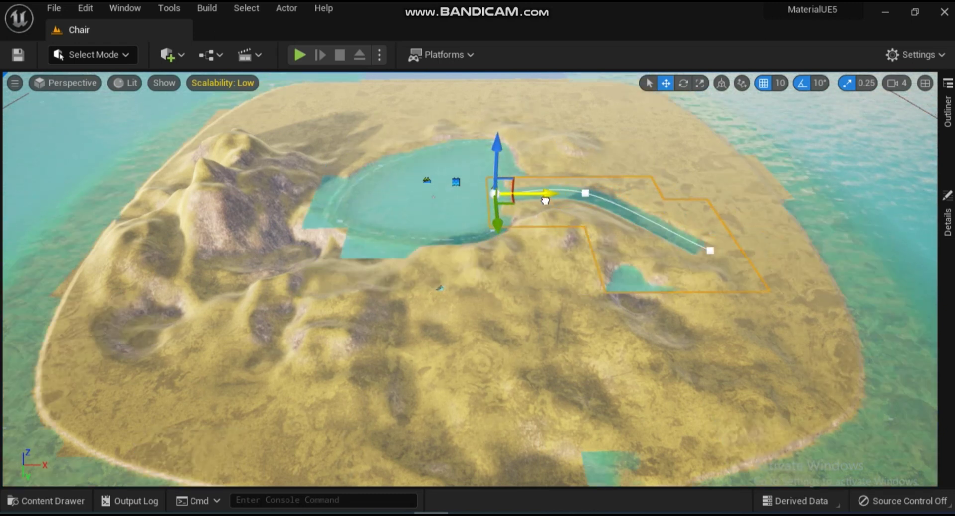
pyautogui.click(683, 83)
pyautogui.moveTo(480, 240); pyautogui.dragTo(582, 200)
# - Extend the river from its end with a new spline point and carry it toward the ocean
pyautogui.click(702, 278)
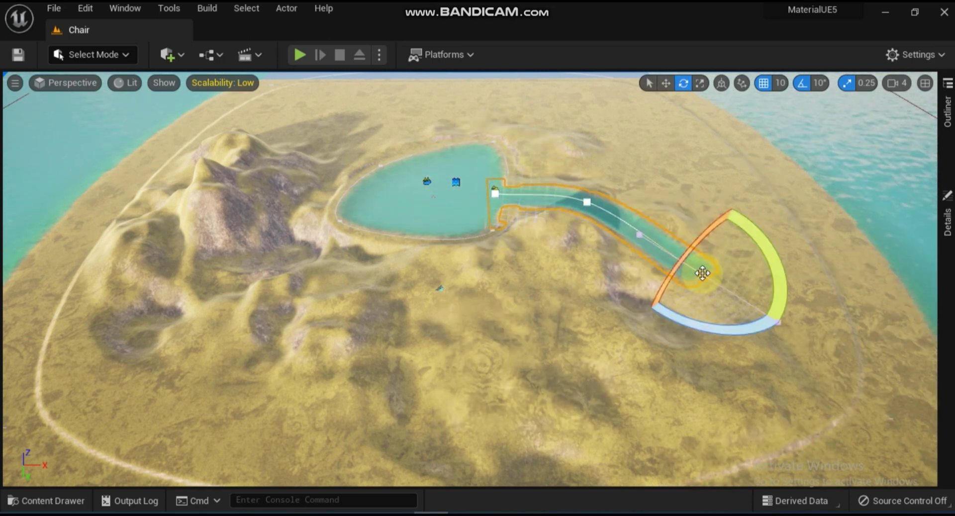
pyautogui.click(667, 83)
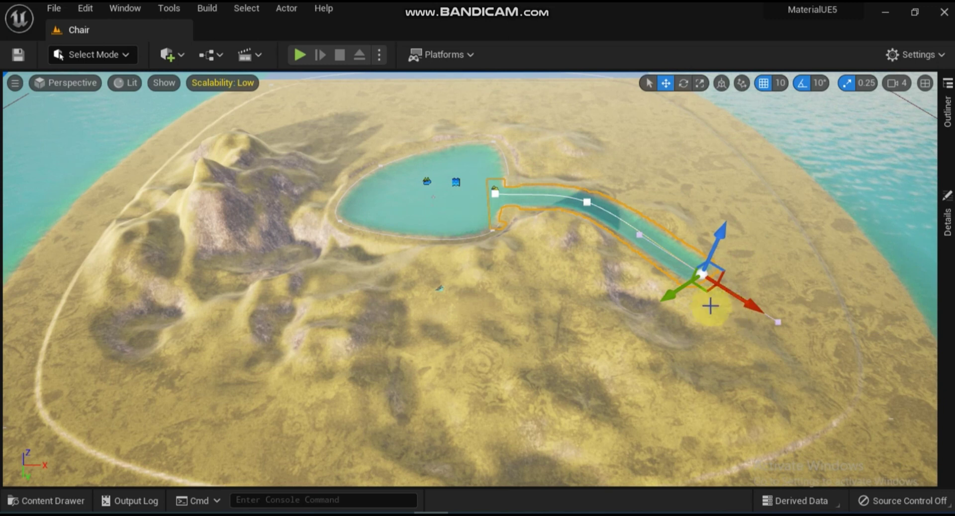
pyautogui.keyDown('alt'); pyautogui.moveTo(708, 288); pyautogui.dragTo(654, 407); pyautogui.keyUp('alt')
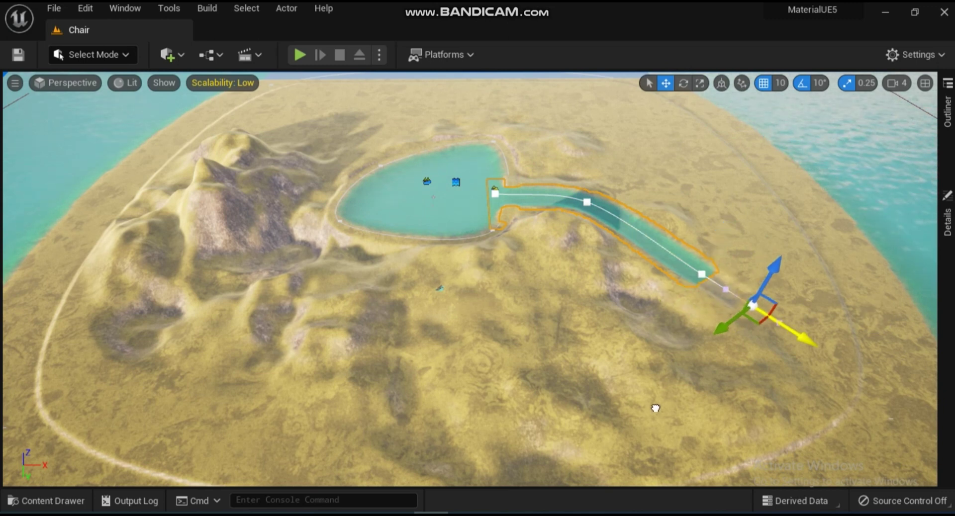
pyautogui.moveTo(756, 322); pyautogui.dragTo(767, 469)
# - Lower the river's end spline point at the coast until the river mouth sinks to the ocean surface
pyautogui.moveTo(768, 469); pyautogui.dragTo(687, 434, button='right')
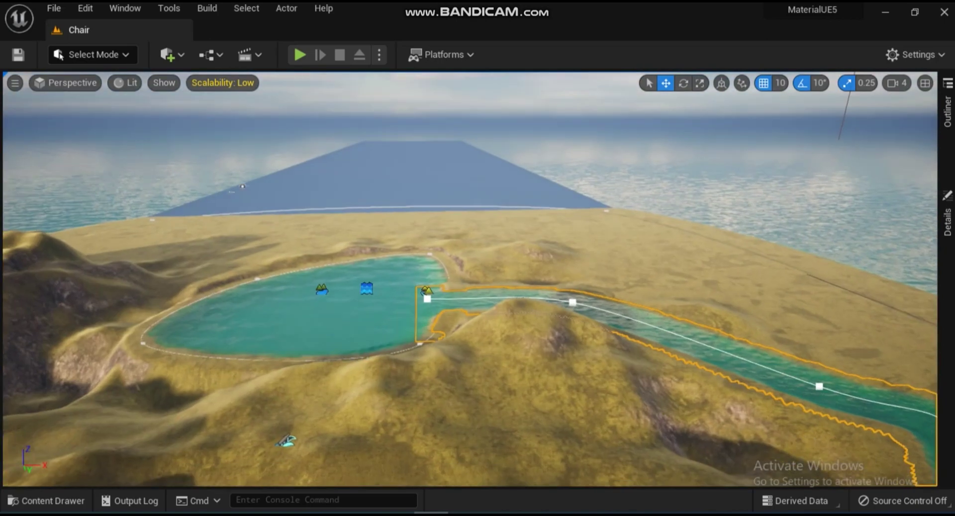
pyautogui.press('w')
pyautogui.moveTo(470, 278); pyautogui.dragTo(537, 318, button='right')
pyautogui.press('w')
pyautogui.press('d')
pyautogui.press('w')
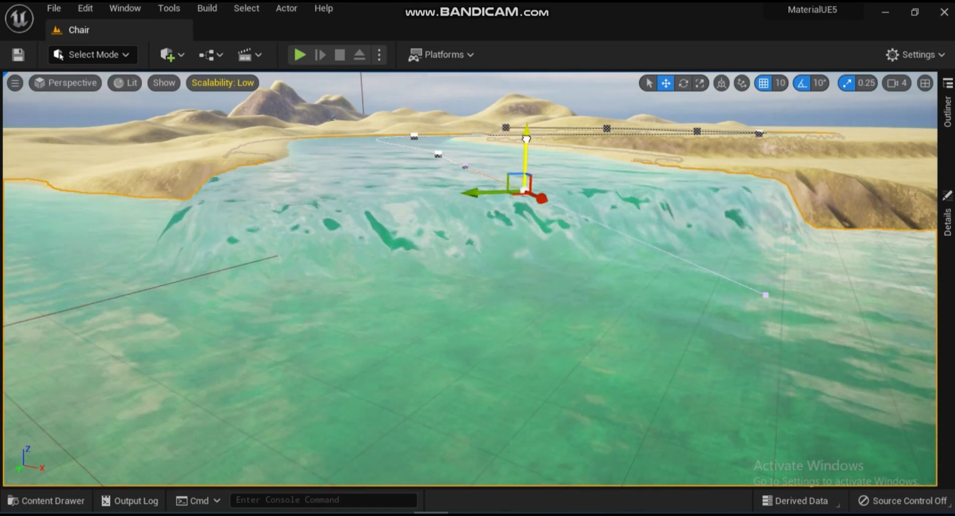
pyautogui.moveTo(528, 145); pyautogui.dragTo(529, 151)
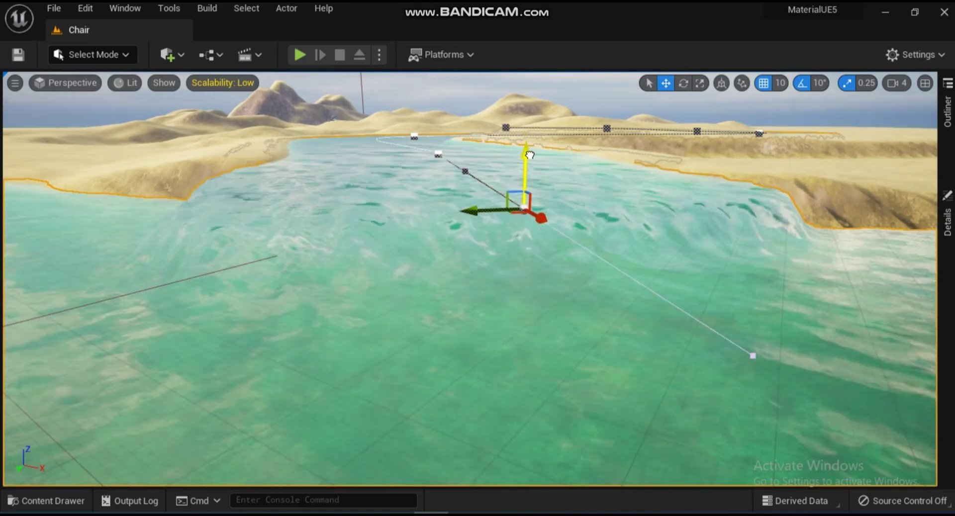
pyautogui.moveTo(528, 159); pyautogui.dragTo(528, 186)
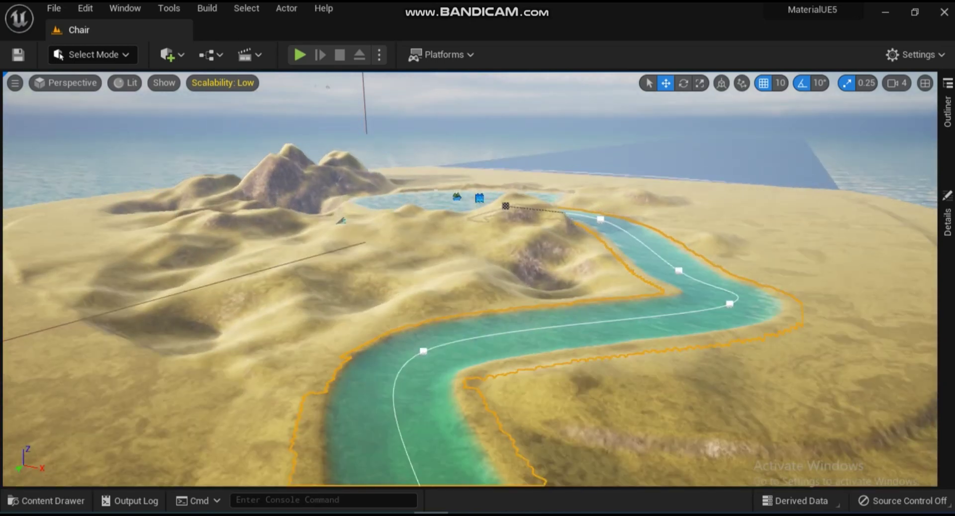
# - Set Velocity to 200, Depth to 300 and River Width to 100 for the spline point at the river's bend
pyautogui.press('e')
pyautogui.moveTo(470, 279); pyautogui.dragTo(405, 349, button='right')
pyautogui.press('s')
pyautogui.press('s')
pyautogui.press('s')
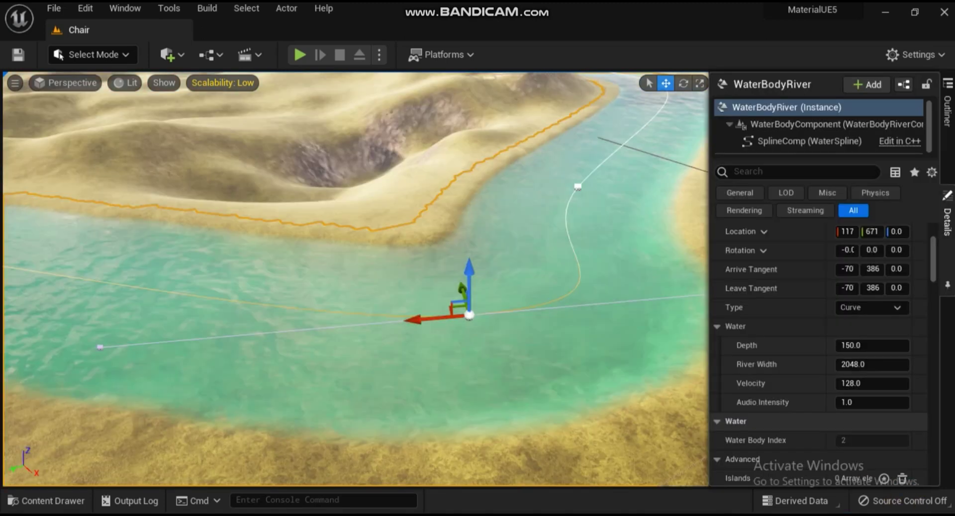
pyautogui.click(852, 383)
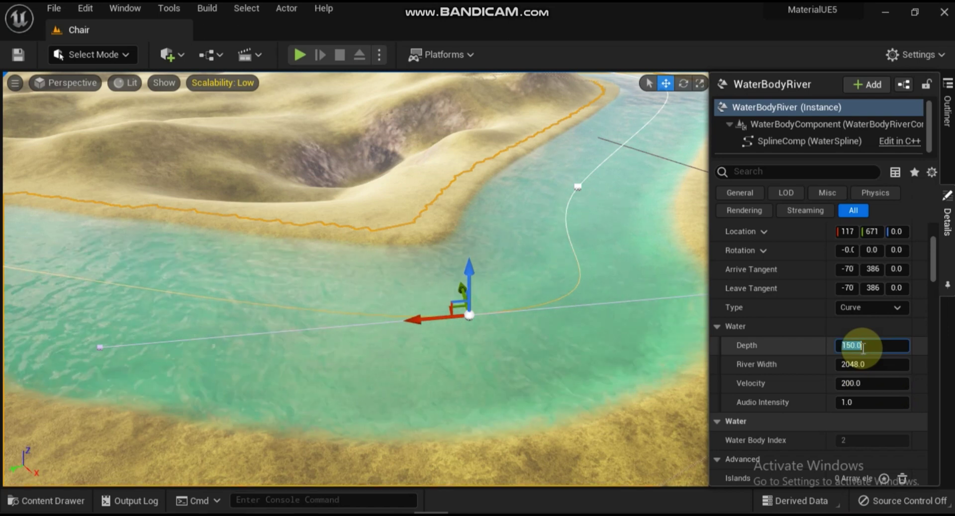
pyautogui.write('300')
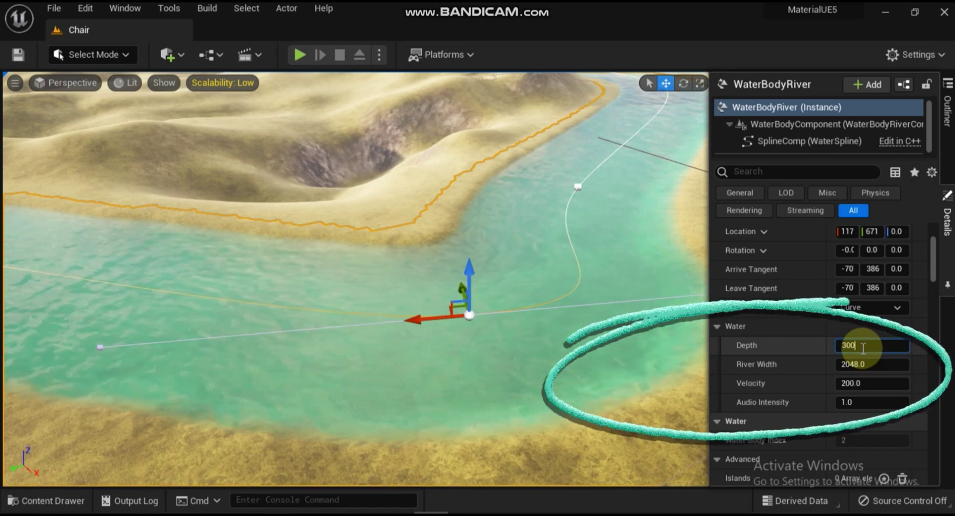
pyautogui.press('Return')
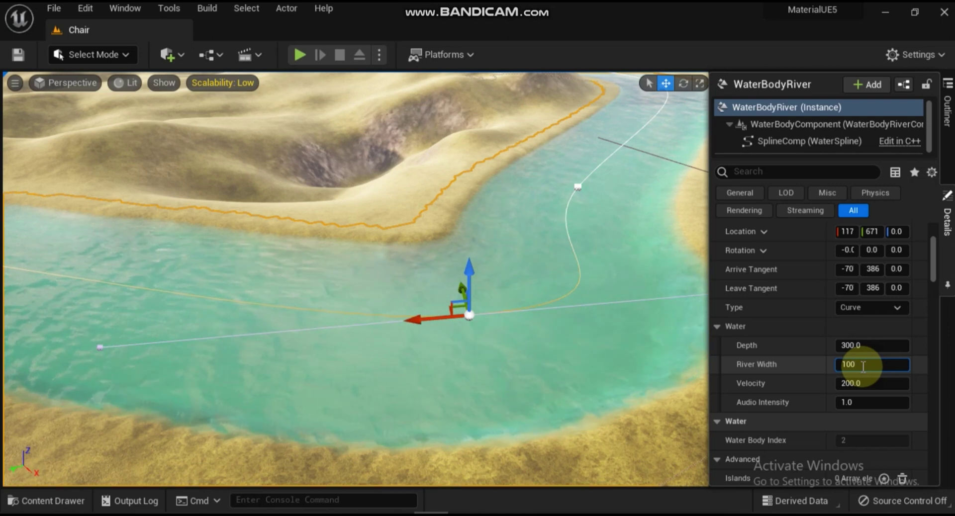
pyautogui.press('Return')
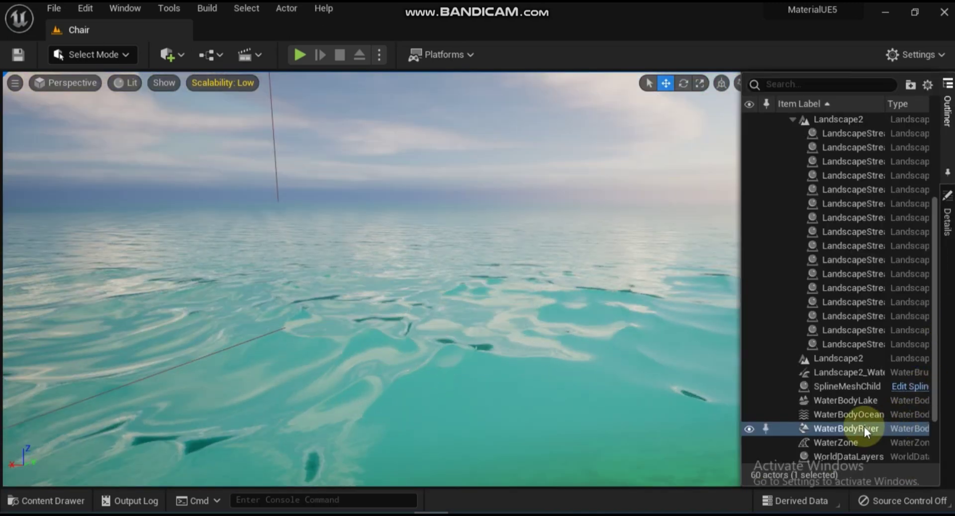
# - Change the ocean water body's Waves Source to Gerstner Water Waves
pyautogui.click(858, 414)
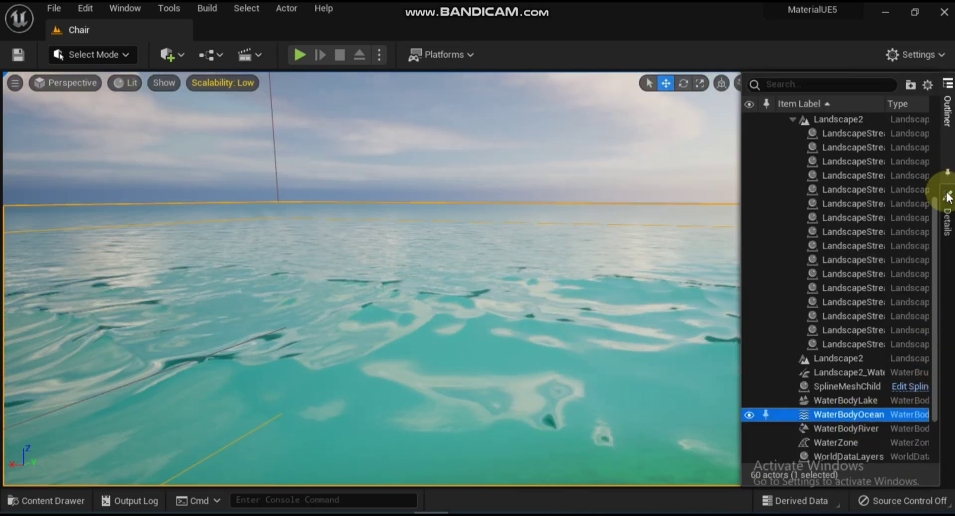
pyautogui.click(948, 198)
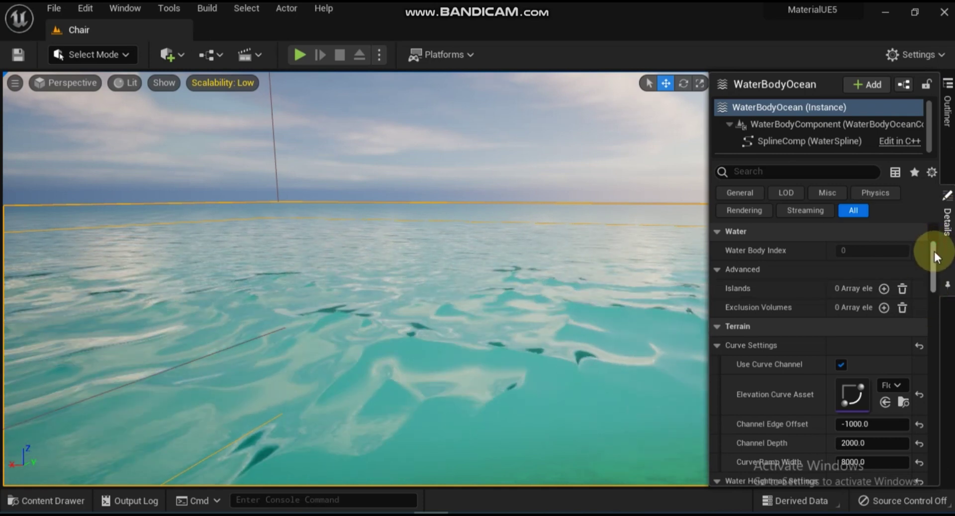
pyautogui.scroll(-2, 934, 253)
pyautogui.scroll(-2, 934, 255)
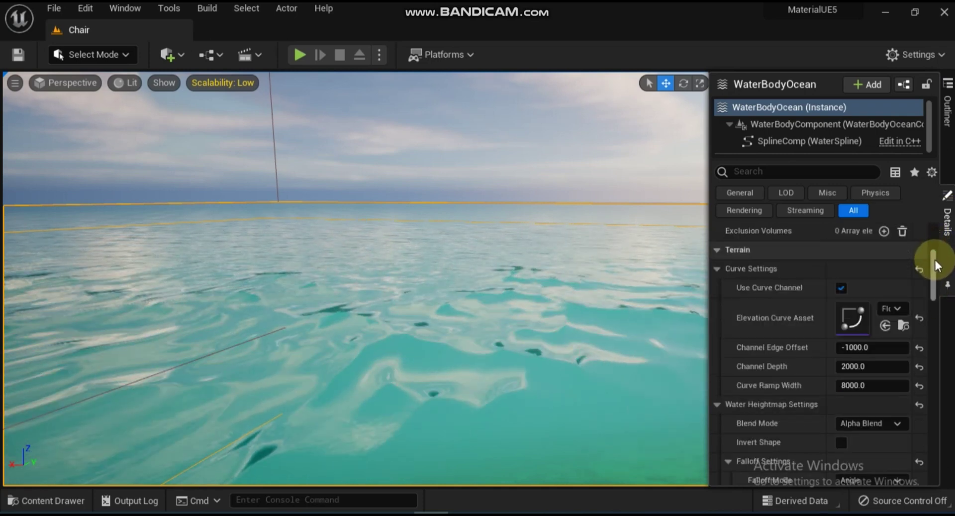
pyautogui.moveTo(937, 269); pyautogui.dragTo(936, 321)
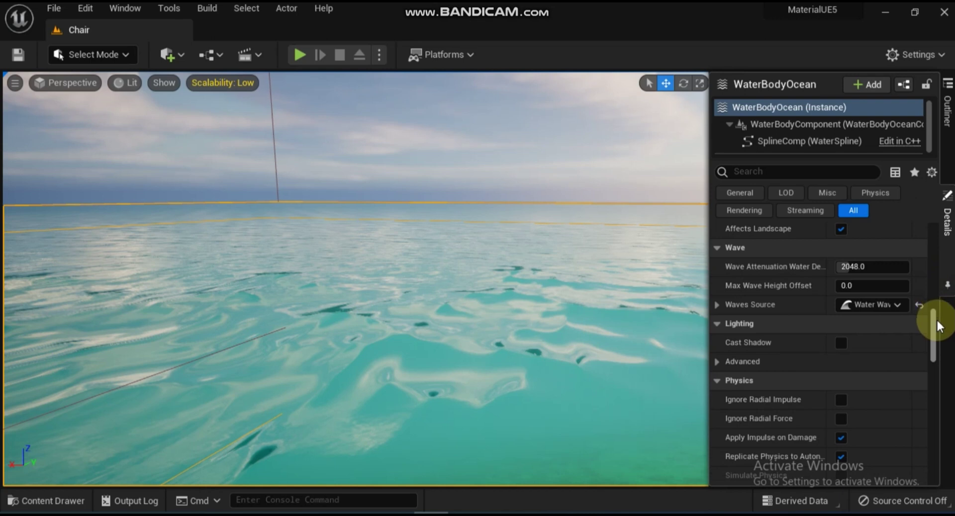
pyautogui.moveTo(937, 320); pyautogui.dragTo(937, 321)
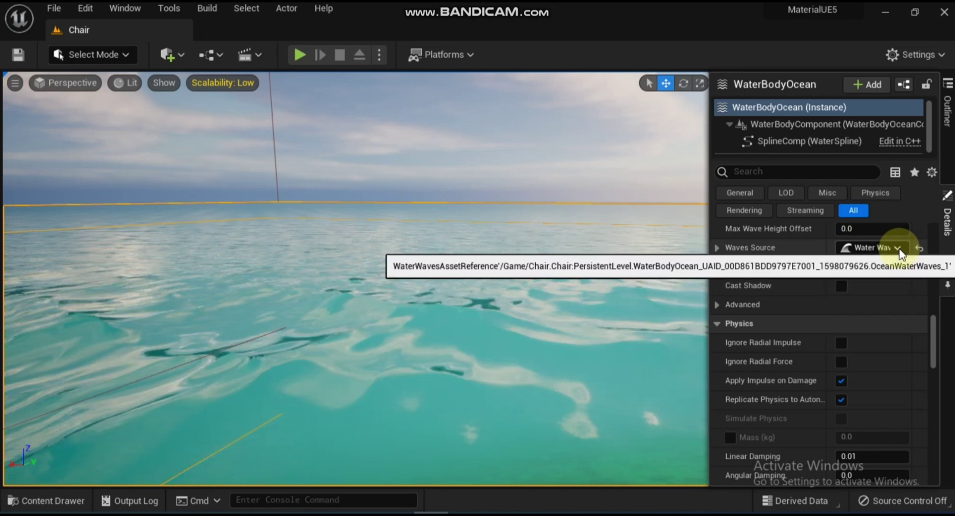
pyautogui.click(898, 248)
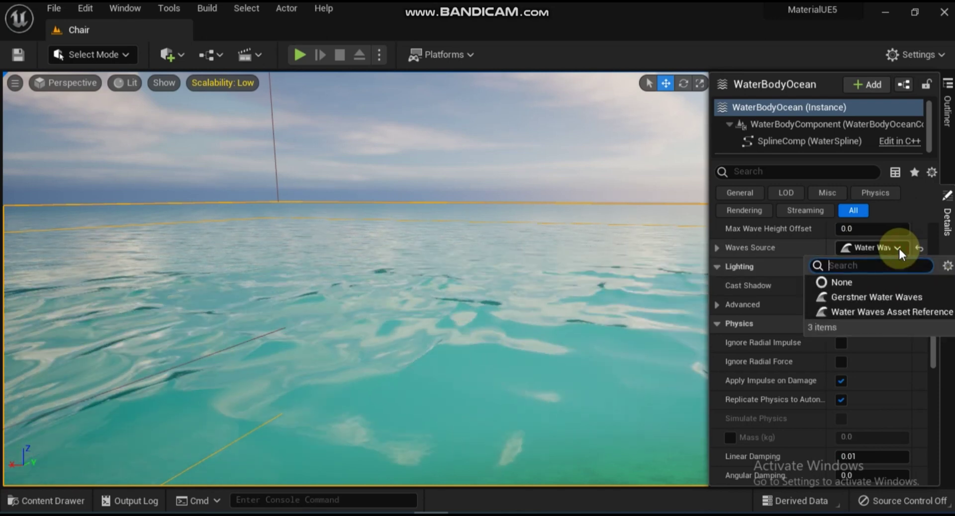
pyautogui.click(877, 298)
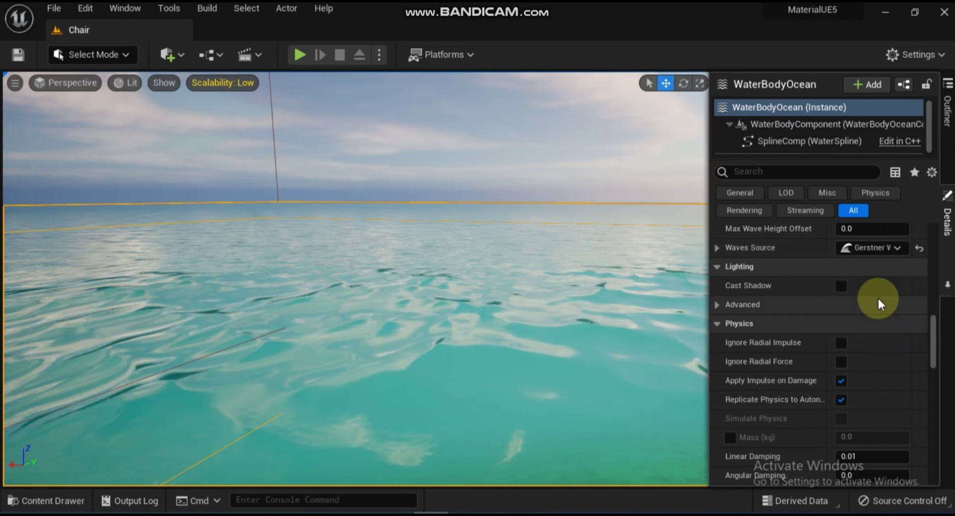
# - Expand the ocean's Gerstner wave generator and examine its Default, Wavelengths, Amplitude, Directions and Steepness settings
pyautogui.click(716, 247)
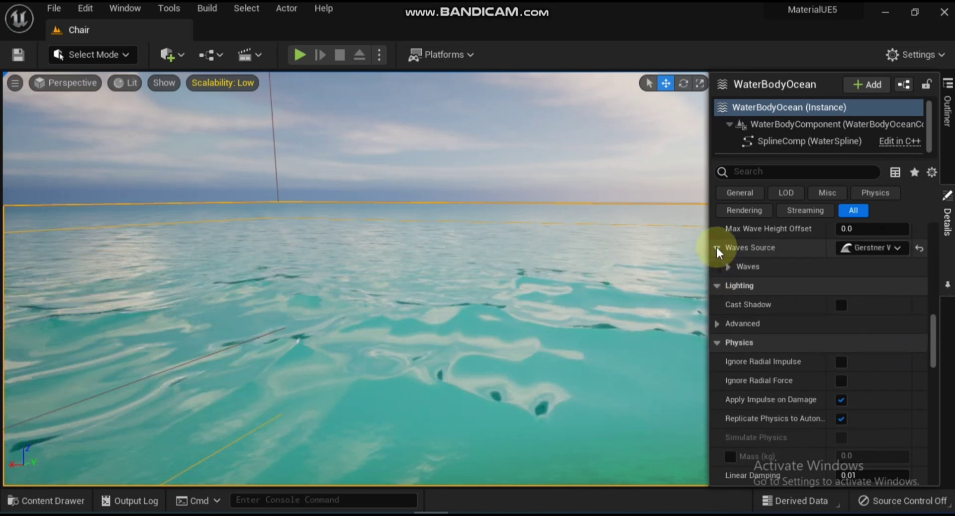
pyautogui.click(727, 267)
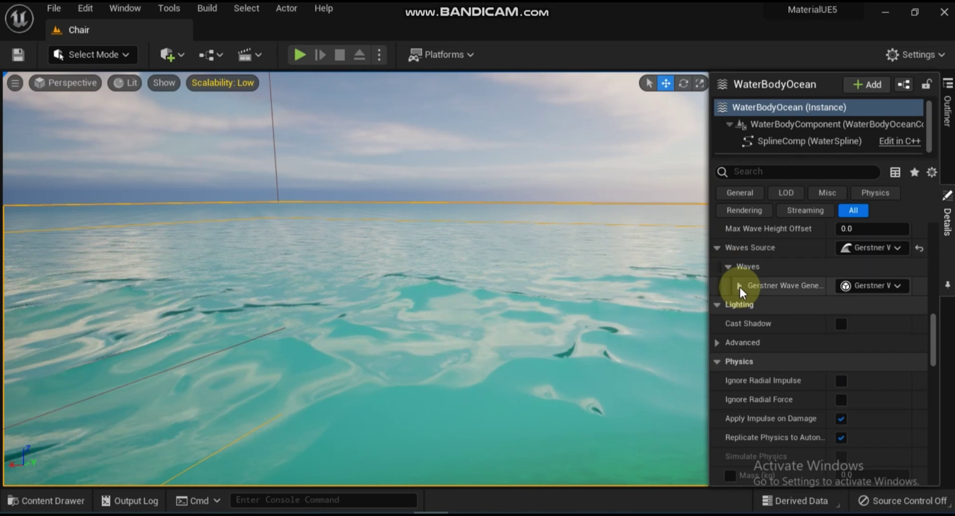
pyautogui.click(739, 287)
pyautogui.click(751, 305)
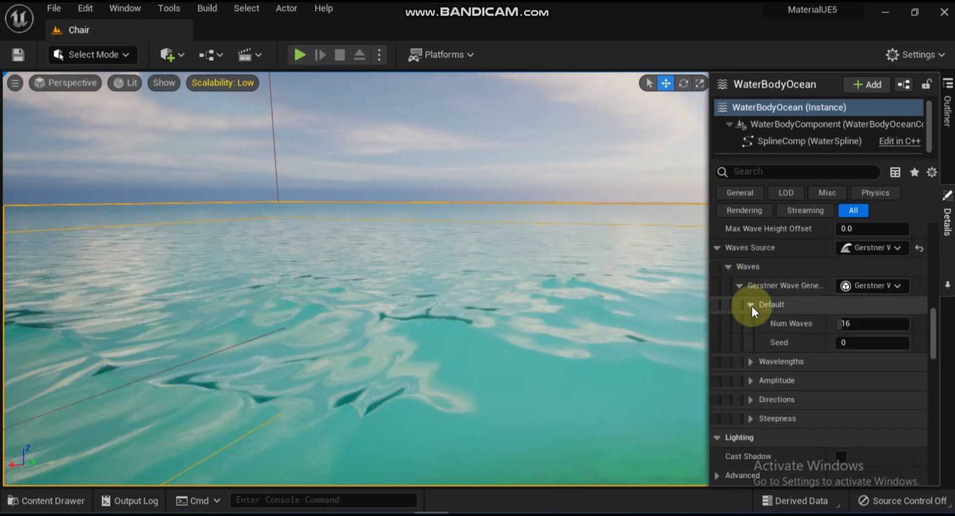
pyautogui.click(750, 362)
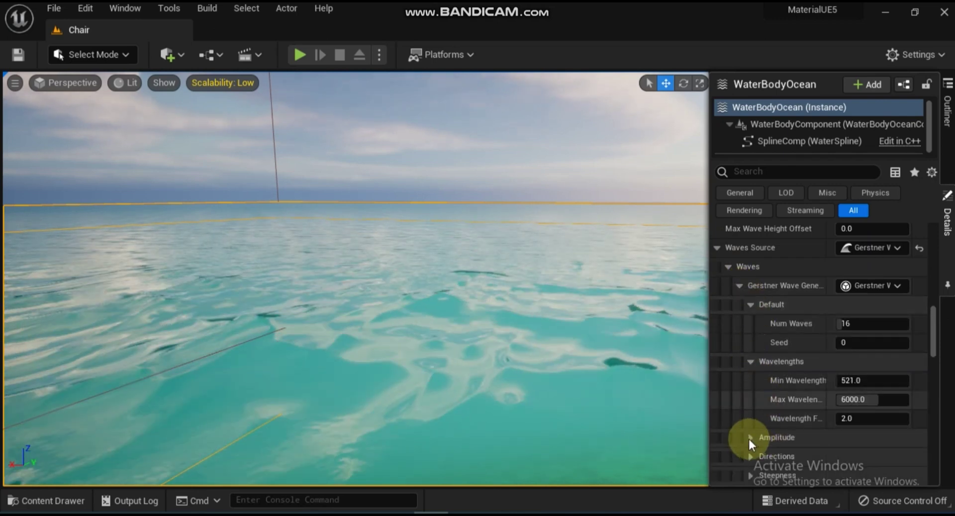
pyautogui.click(750, 439)
pyautogui.scroll(-3, 757, 378)
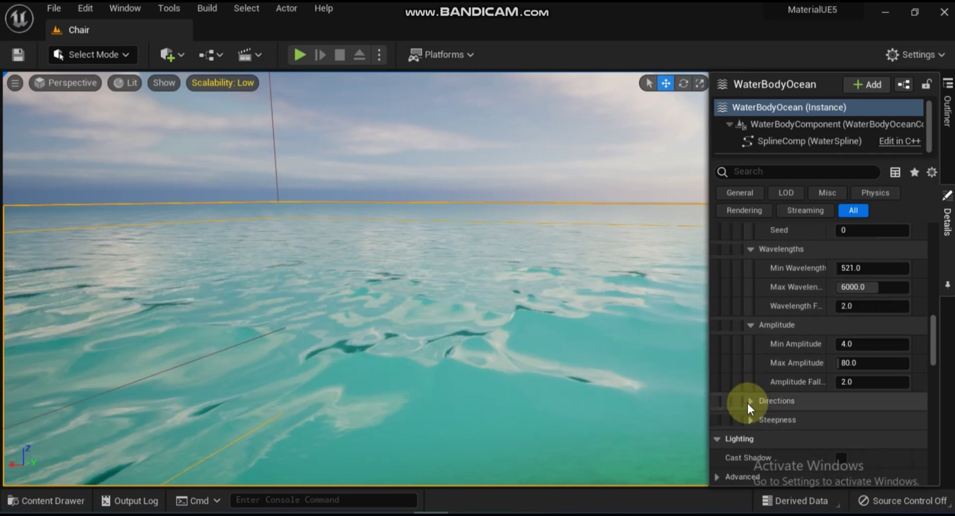
pyautogui.click(750, 402)
pyautogui.scroll(-3, 756, 429)
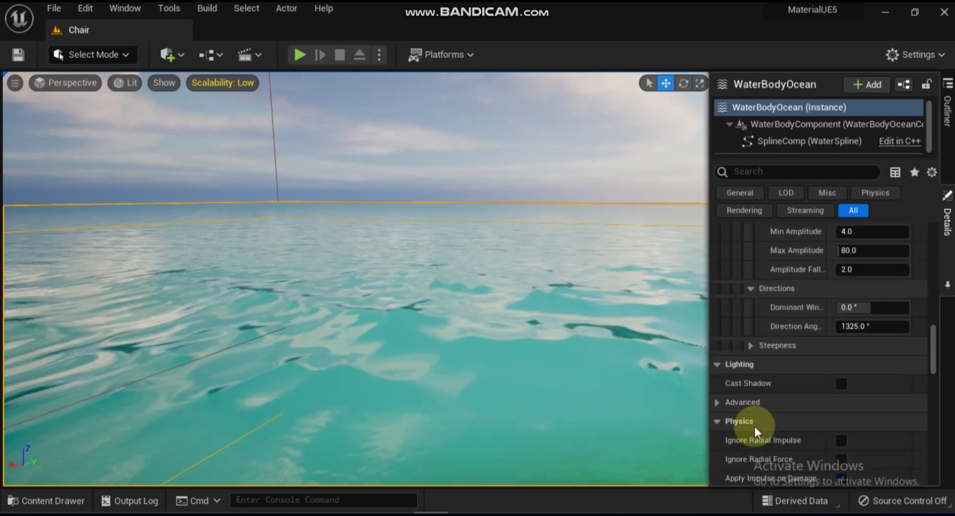
pyautogui.click(750, 345)
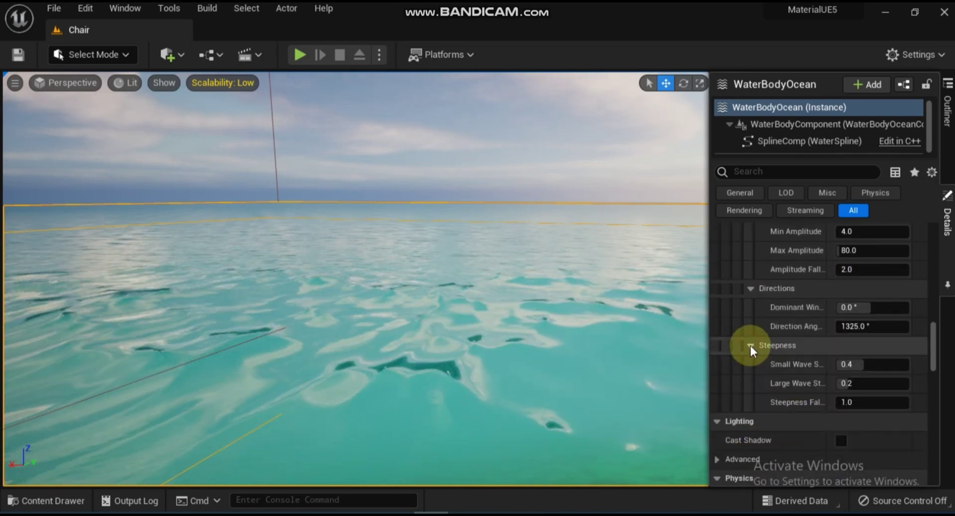
pyautogui.scroll(8, 846, 324)
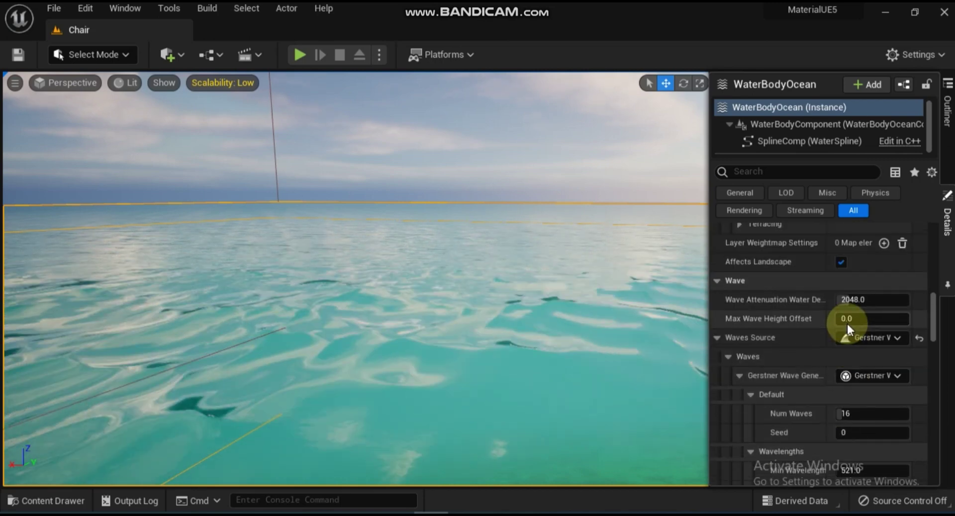
pyautogui.scroll(-1, 846, 325)
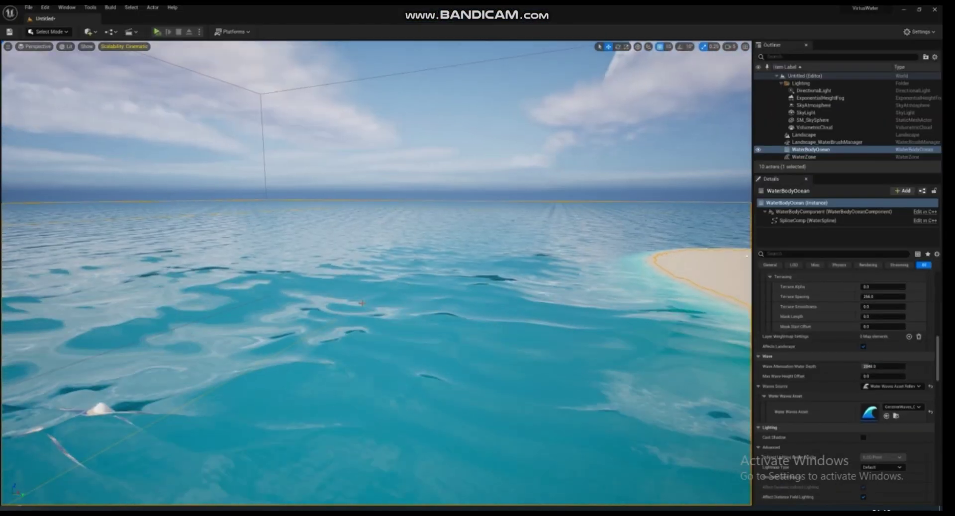
# - Open the GerstnerWaves_Ocean asset referenced by the ocean's Waves Source to view its wave settings
pyautogui.scroll(3, 815, 363)
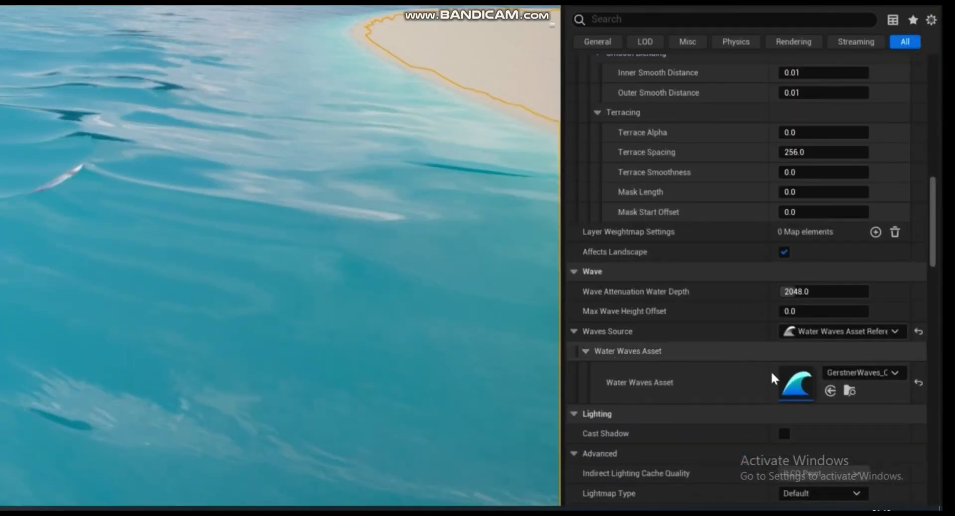
pyautogui.doubleClick(796, 383)
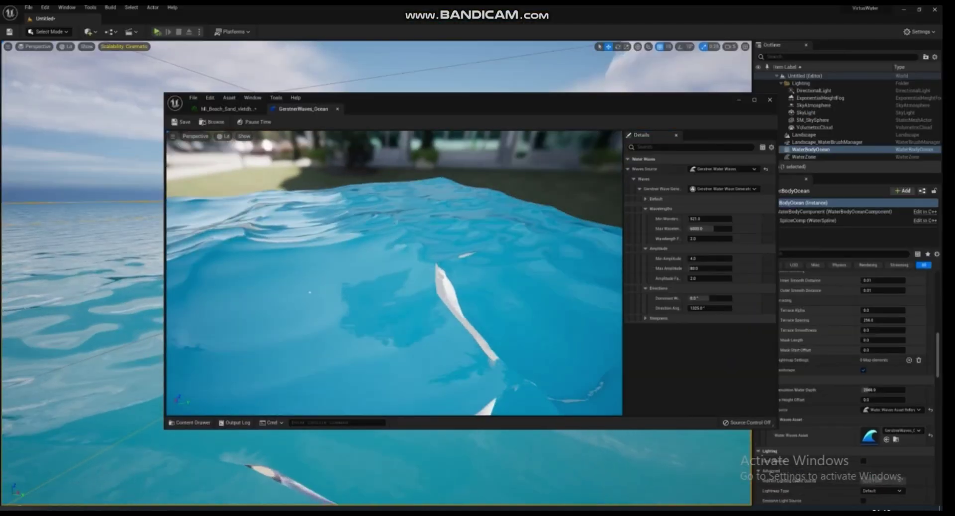
# - Create a Water Waves asset with the default name in the Landscape Material folder and open it docked beside the Chair level
pyautogui.click(693, 385)
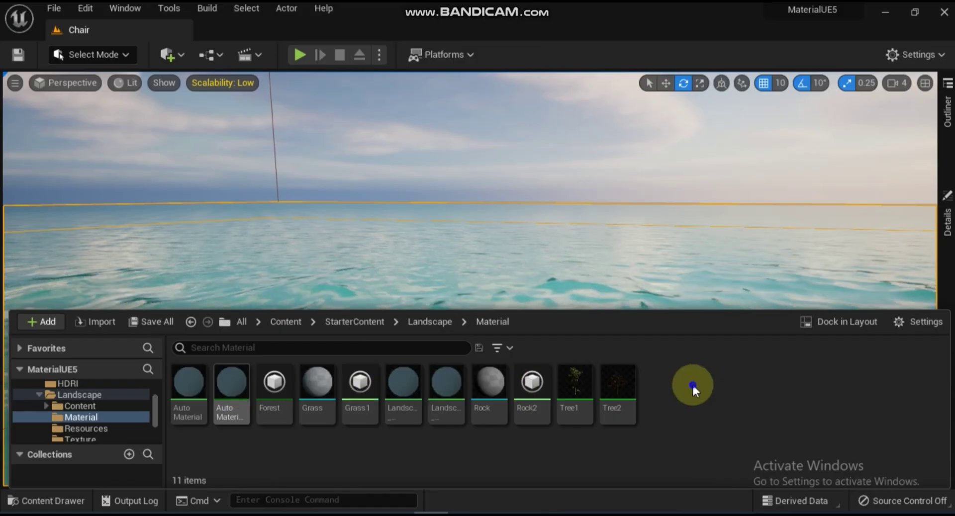
pyautogui.rightClick(692, 386)
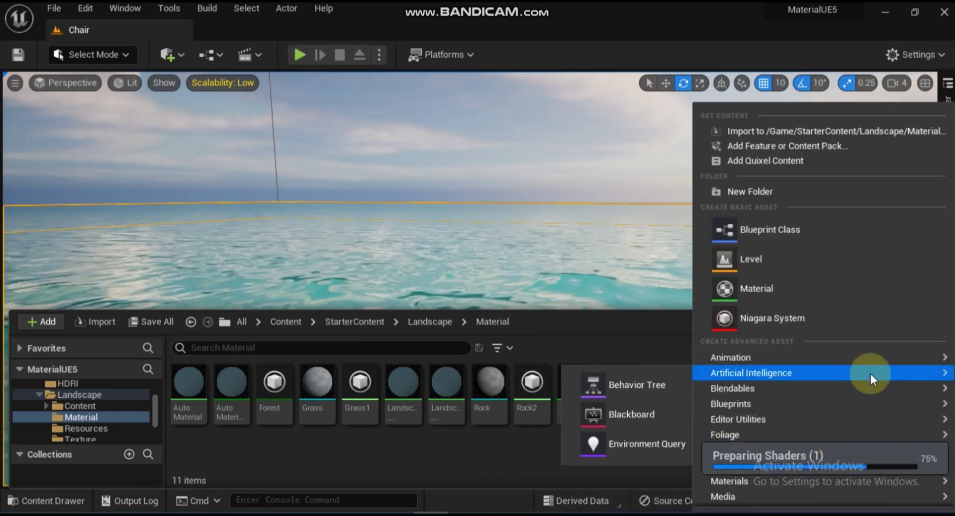
pyautogui.scroll(-3, 871, 375)
pyautogui.moveTo(874, 380)
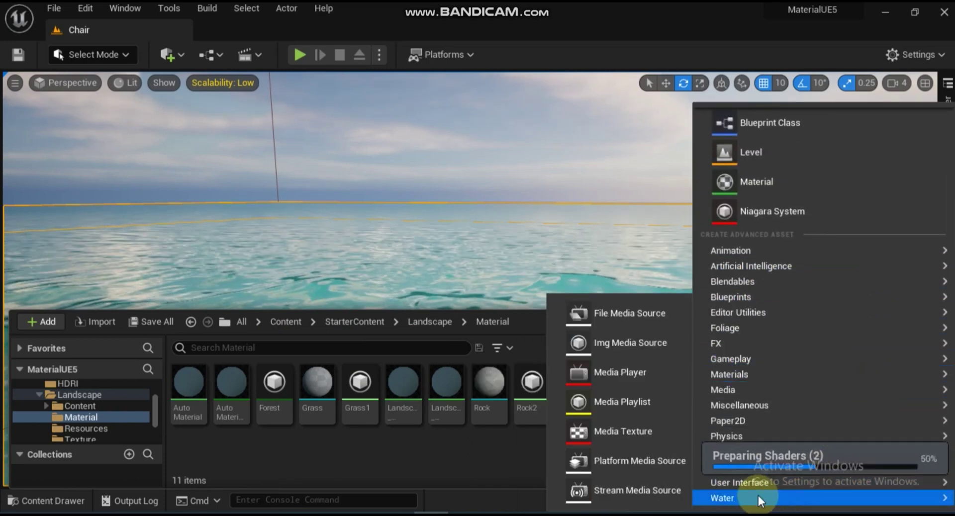
pyautogui.moveTo(748, 497)
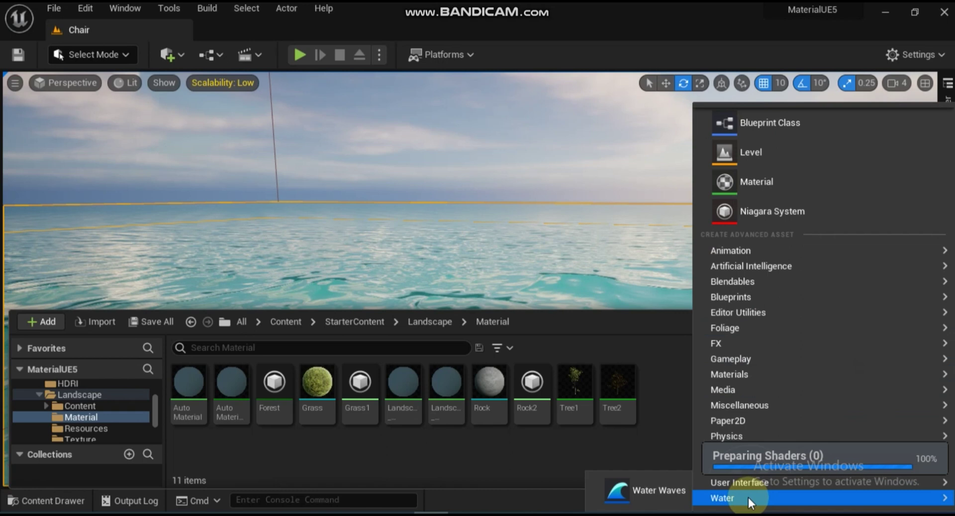
pyautogui.click(640, 488)
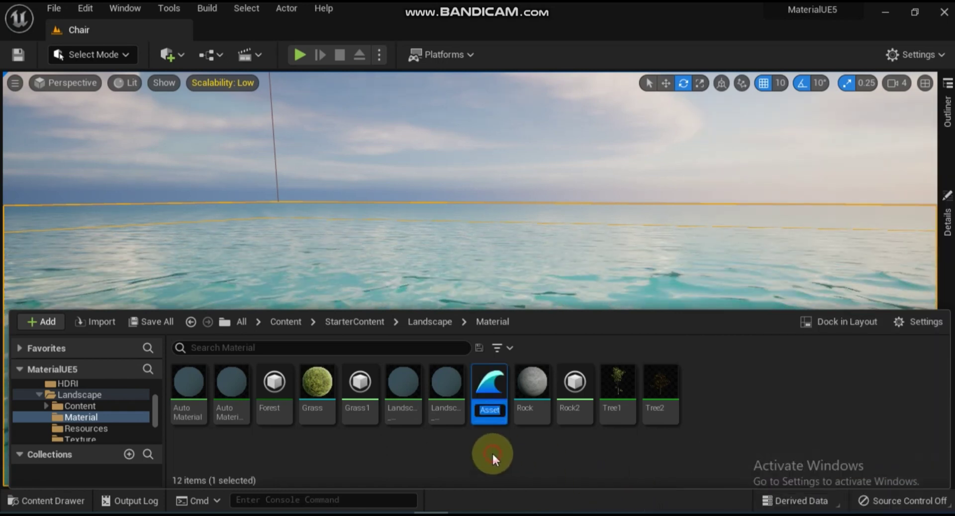
pyautogui.press('Return')
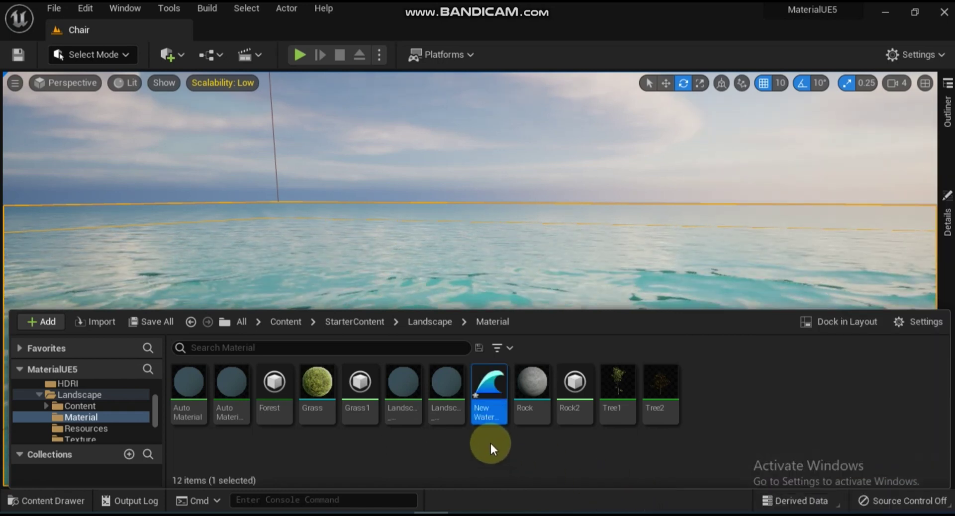
pyautogui.doubleClick(487, 382)
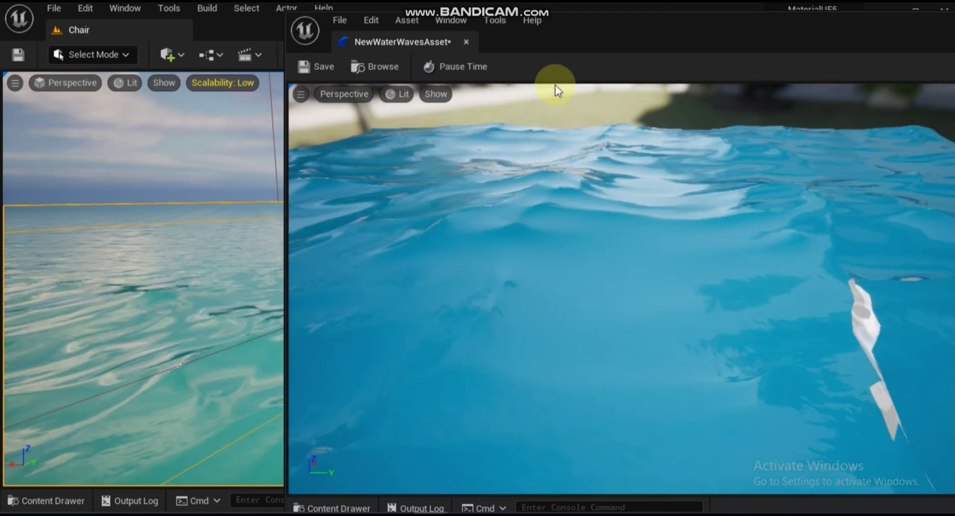
pyautogui.moveTo(389, 43); pyautogui.dragTo(252, 30)
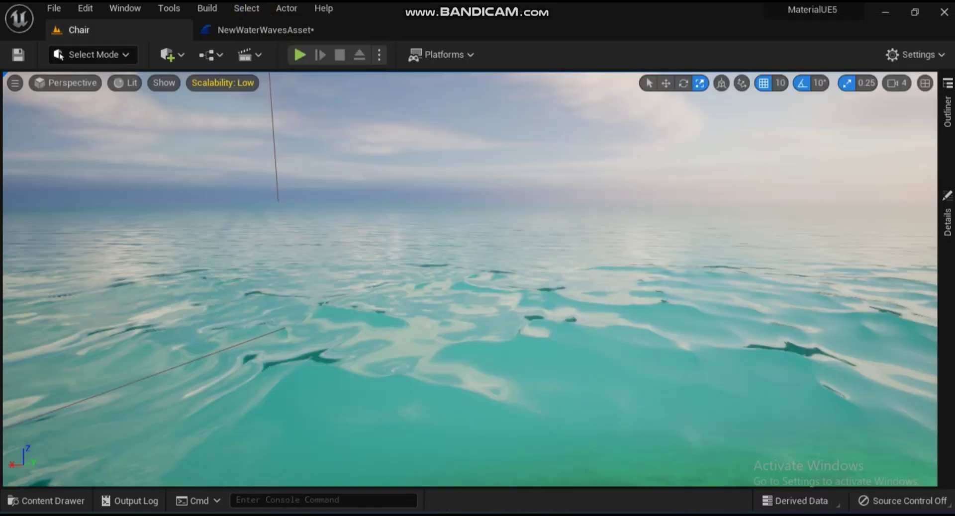
# - Assign NewWaterWavesAsset from the Landscape Material folder as the Water Waves Asset of WaterBodyLake
pyautogui.click(946, 85)
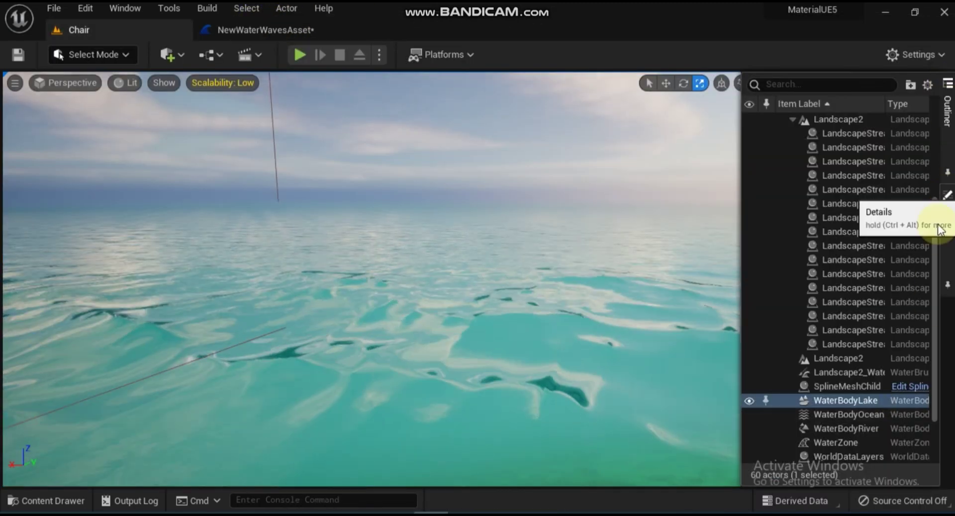
pyautogui.click(947, 195)
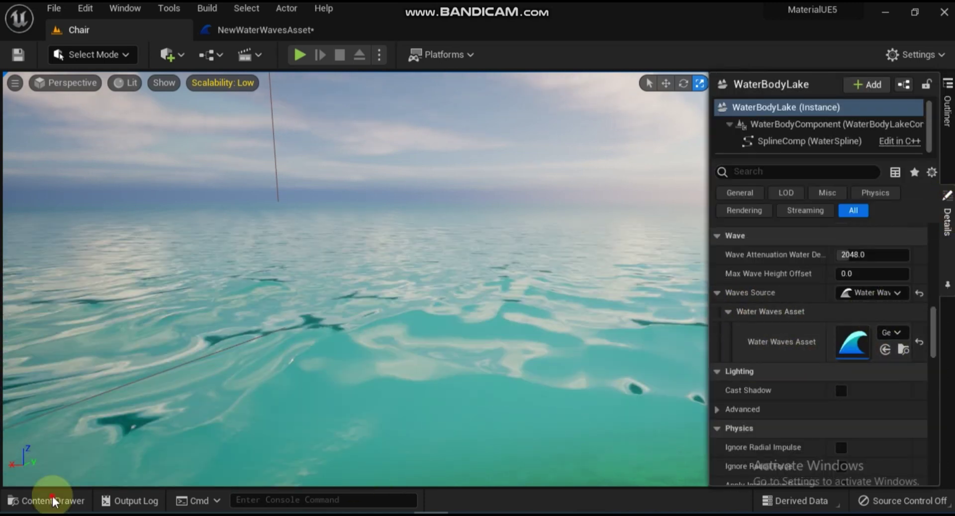
pyautogui.click(28, 501)
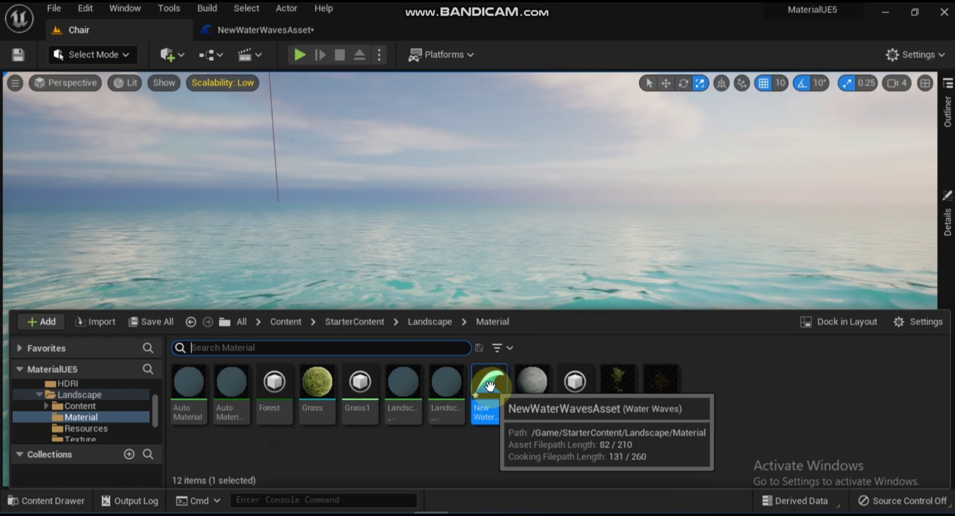
pyautogui.click(950, 203)
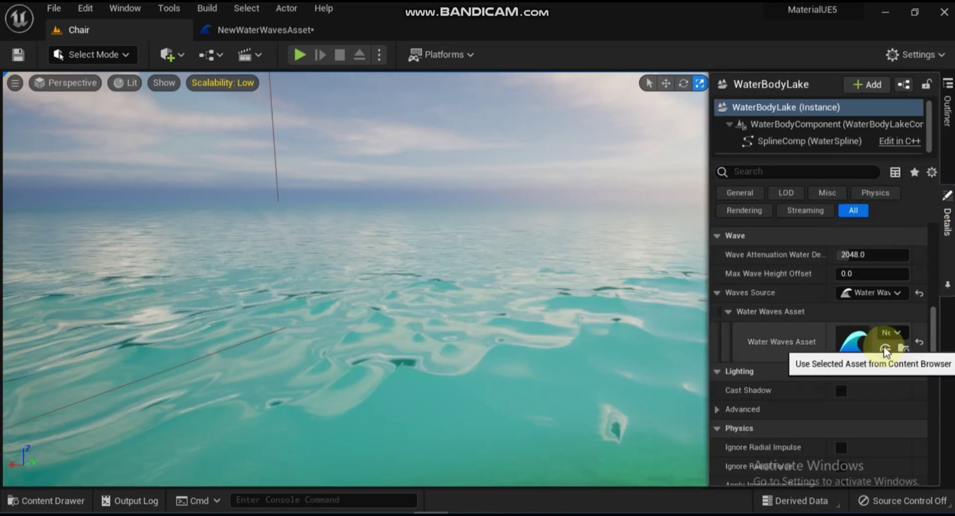
pyautogui.moveTo(826, 342); pyautogui.dragTo(795, 343)
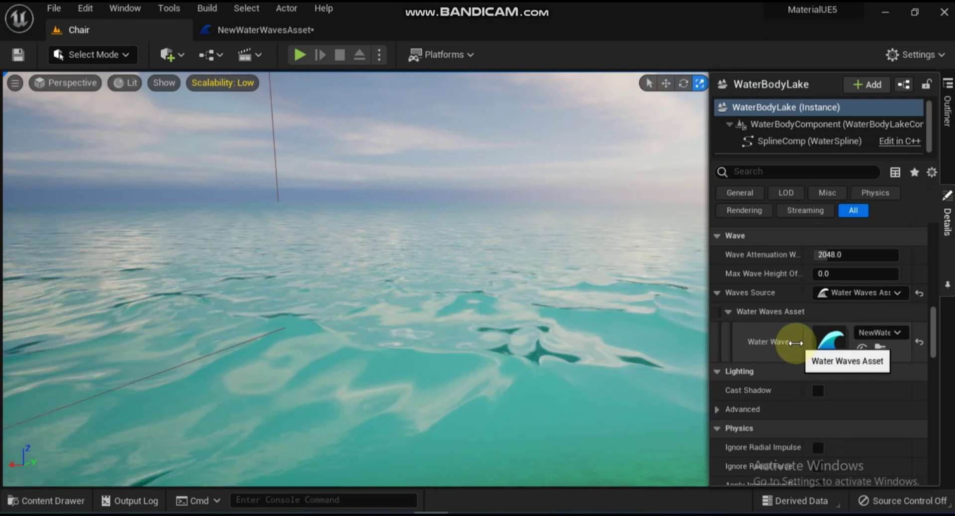
# - In NewWaterWavesAsset, expand the Gerstner wave generator and examine its Default, Wavelengths, Amplitude, Directions and Steepness settings
pyautogui.click(249, 30)
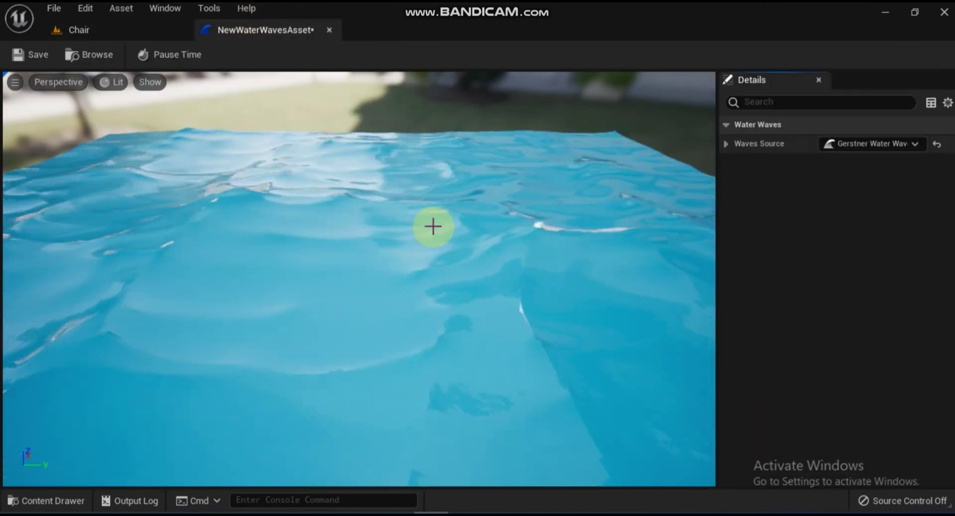
pyautogui.scroll(-3, 432, 229)
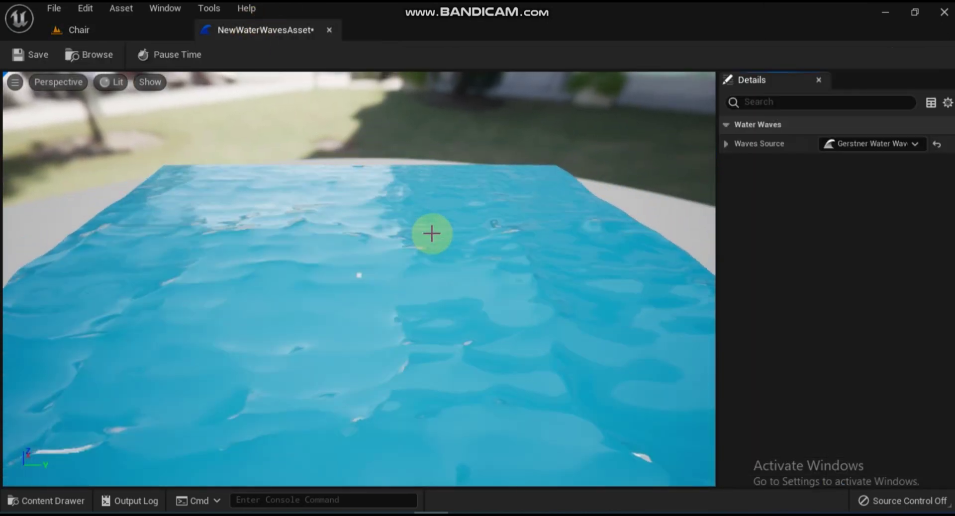
pyautogui.click(725, 144)
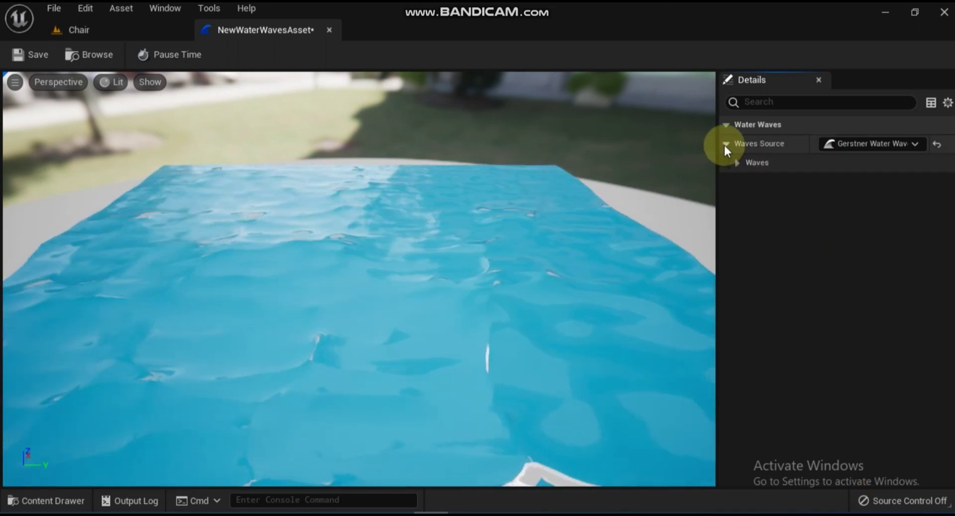
pyautogui.click(737, 163)
pyautogui.click(748, 181)
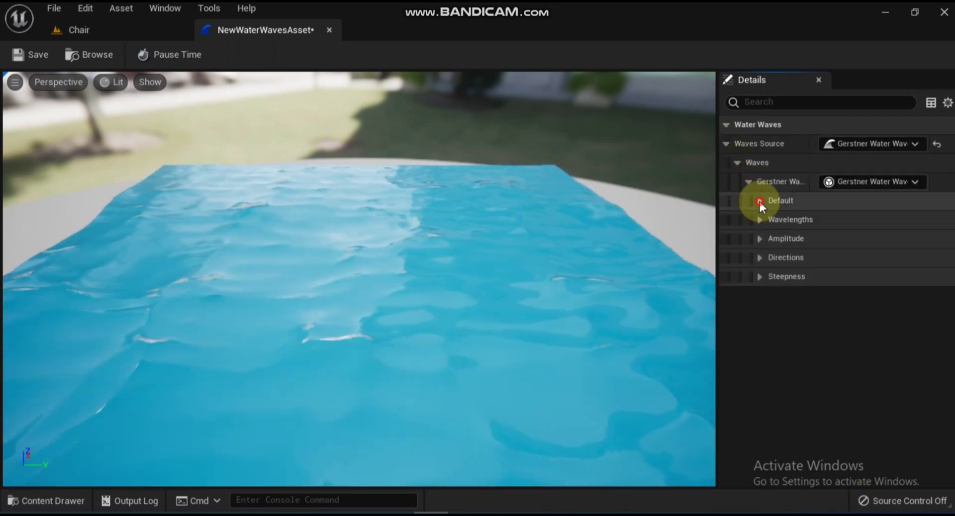
pyautogui.click(760, 201)
pyautogui.click(760, 277)
pyautogui.click(760, 353)
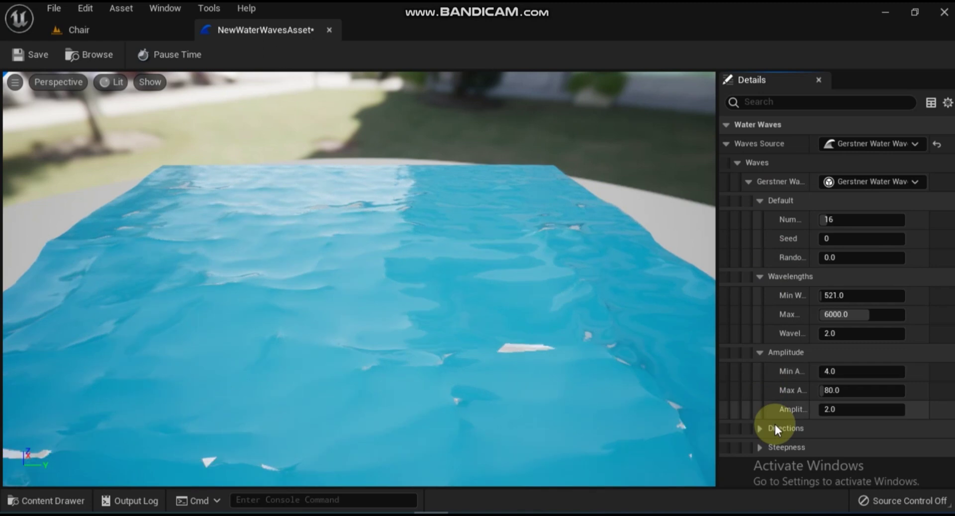
pyautogui.click(768, 427)
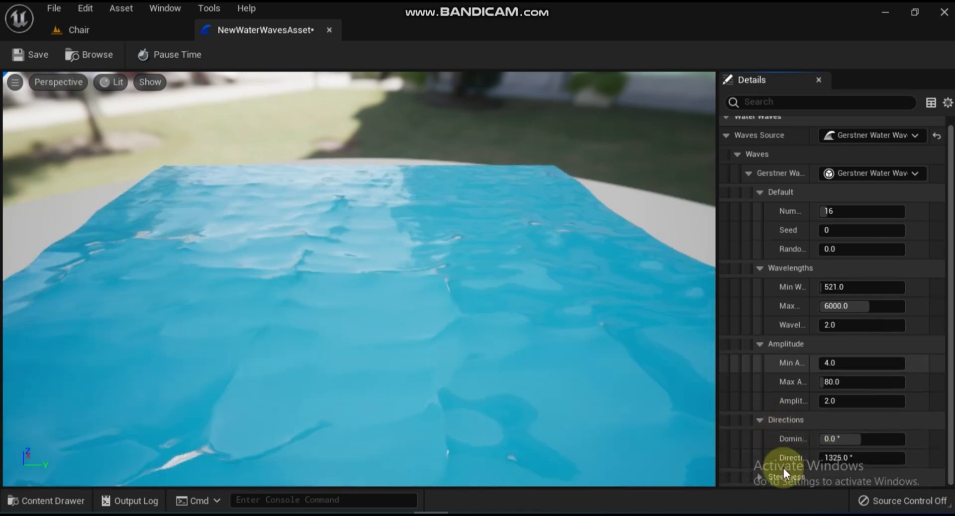
pyautogui.click(760, 476)
pyautogui.scroll(-2, 774, 379)
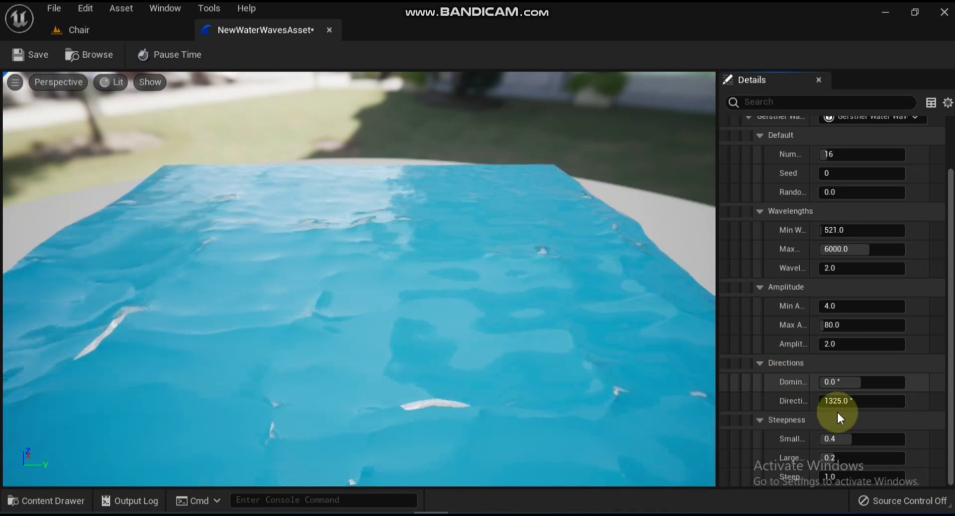
pyautogui.click(526, 277)
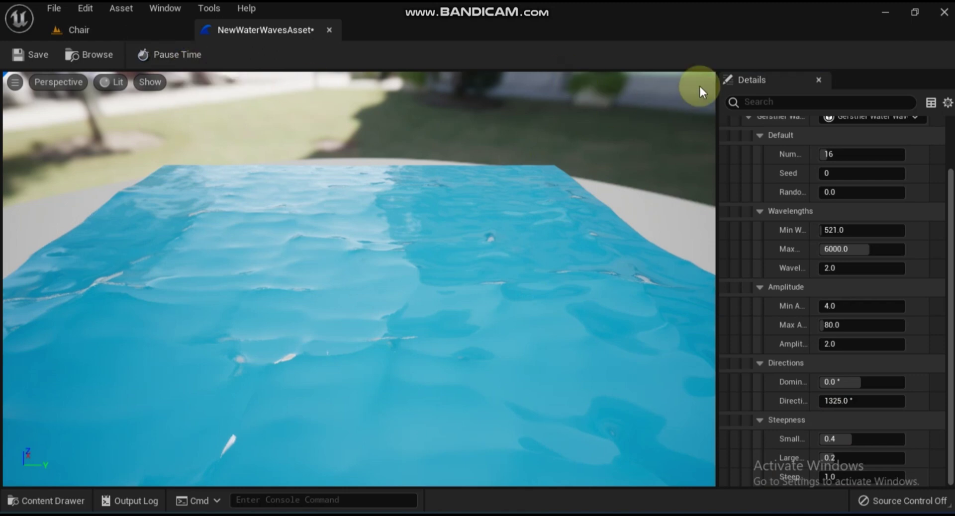
pyautogui.click(95, 31)
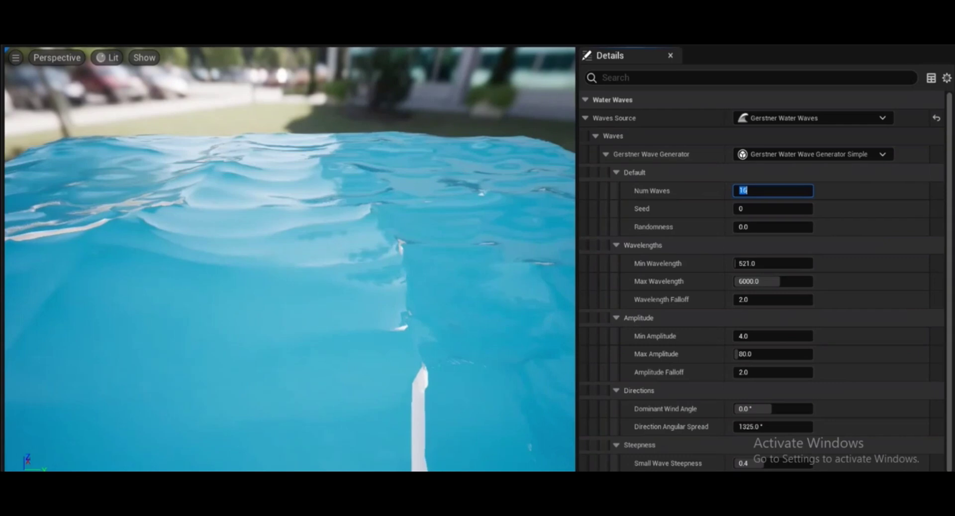
# - Try increasing Num Waves values from 1 to 16 in the Gerstner wave generator, ending with 6
pyautogui.write('1')
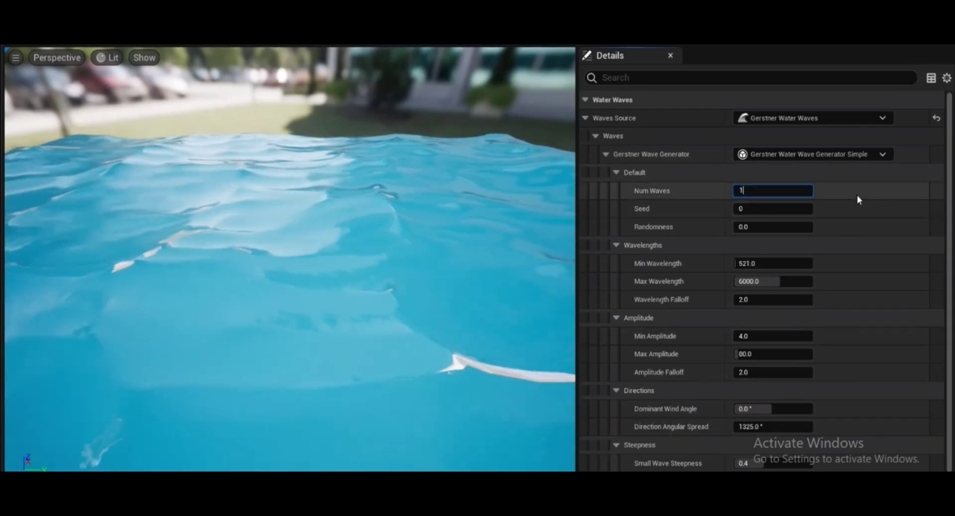
pyautogui.press('Return')
pyautogui.write('2')
pyautogui.press('Return')
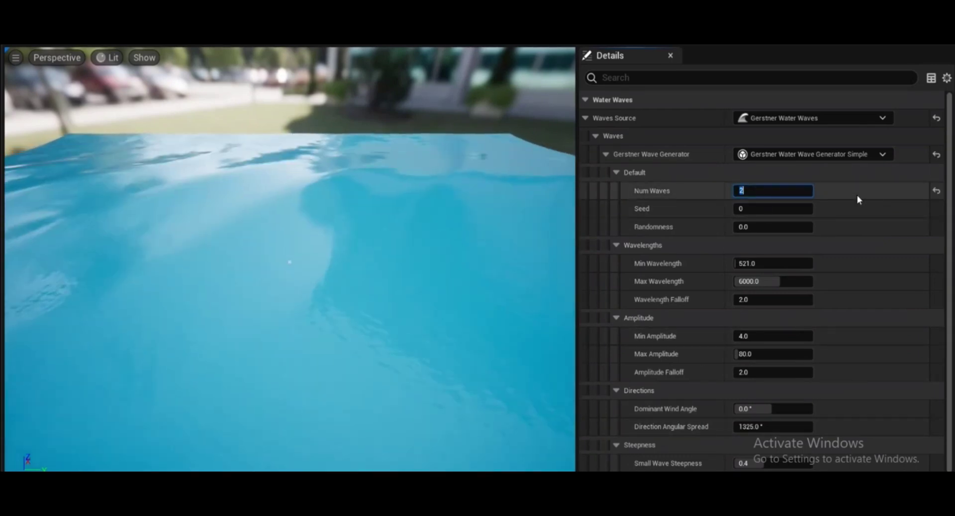
pyautogui.write('3')
pyautogui.press('Return')
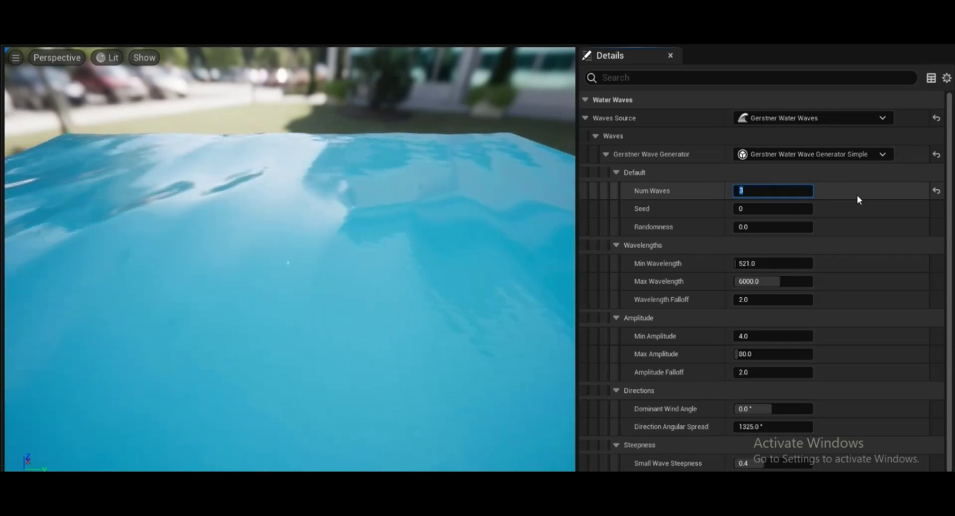
pyautogui.write('5')
pyautogui.press('Return')
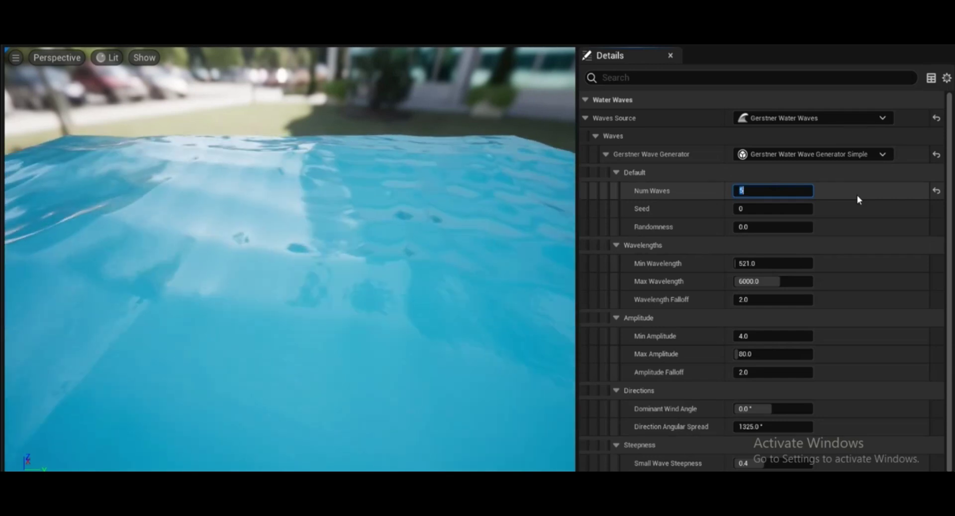
pyautogui.write('6')
pyautogui.press('Return')
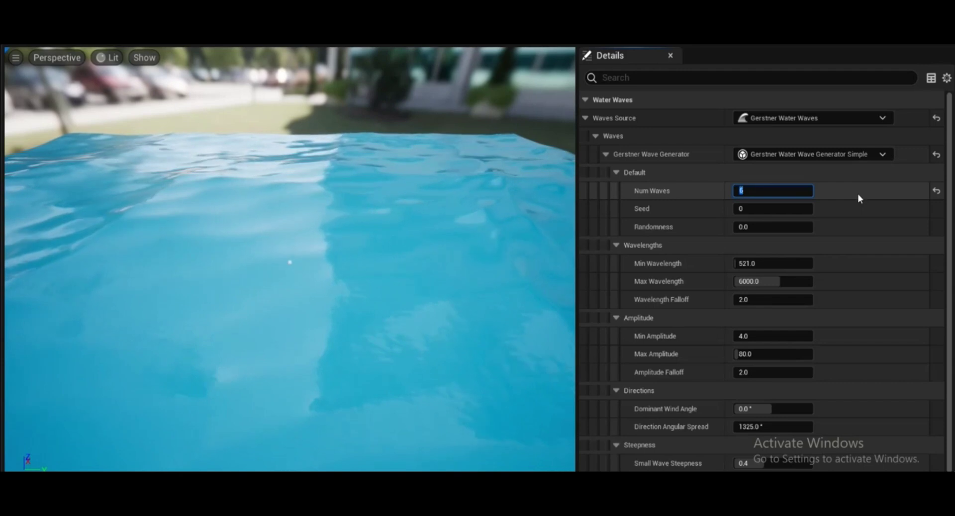
pyautogui.write('8')
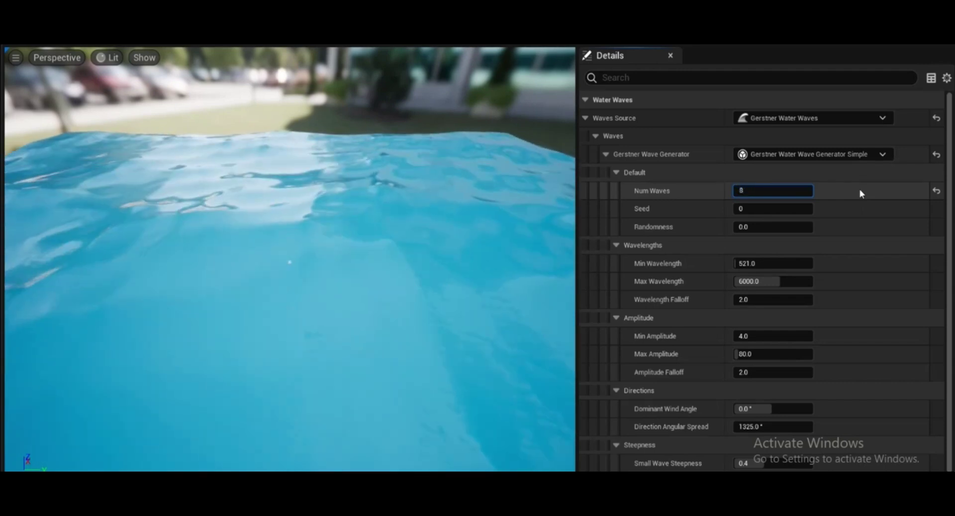
pyautogui.press('Return')
pyautogui.write('9')
pyautogui.press('Return')
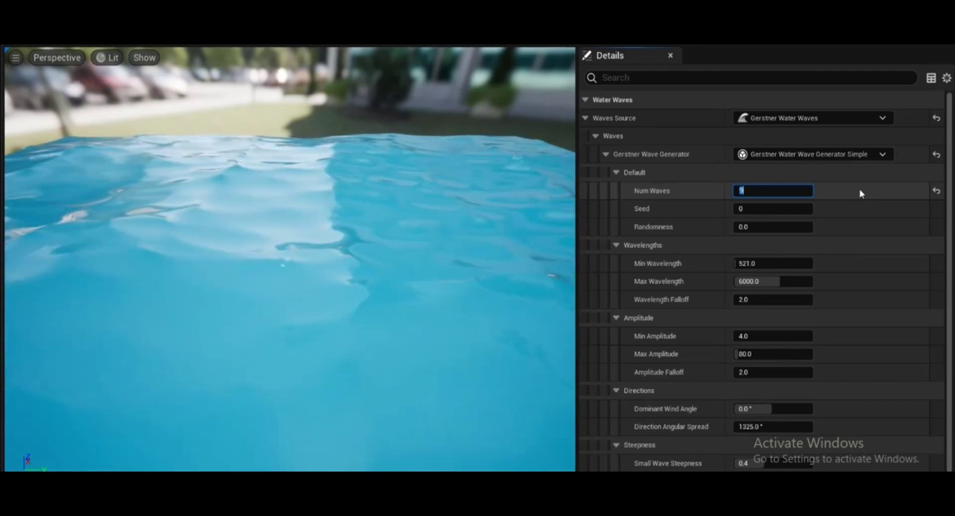
pyautogui.write('10')
pyautogui.press('Return')
pyautogui.write('11')
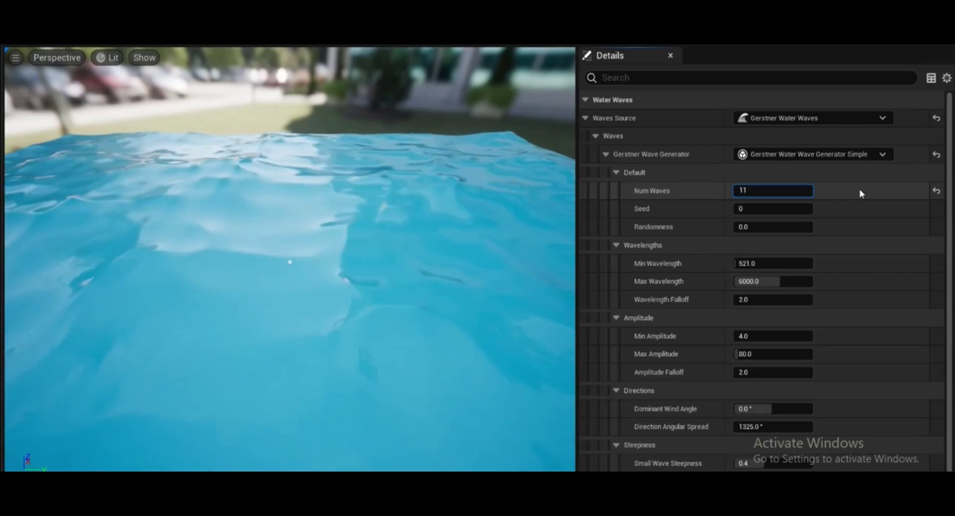
pyautogui.press('Return')
pyautogui.write('12')
pyautogui.press('Return')
pyautogui.write('1')
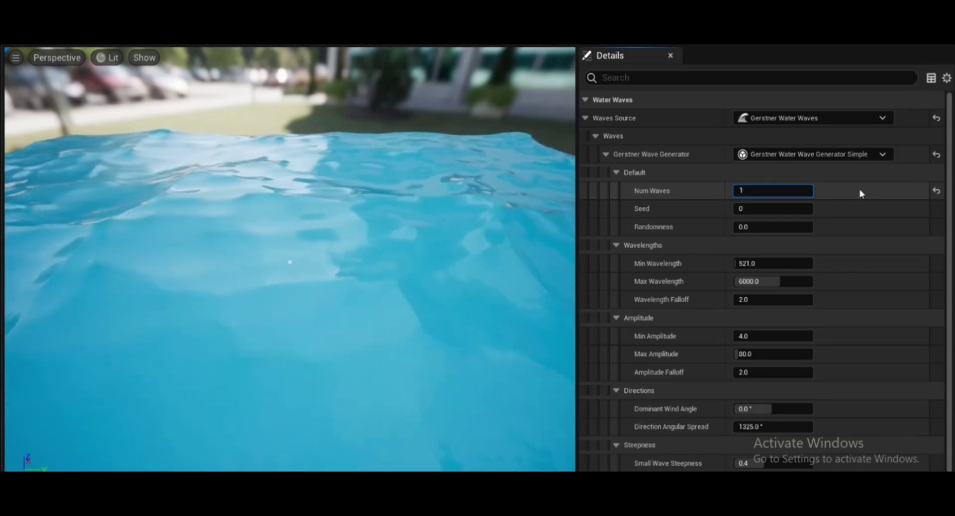
pyautogui.write('3')
pyautogui.press('Return')
pyautogui.write('14')
pyautogui.press('Return')
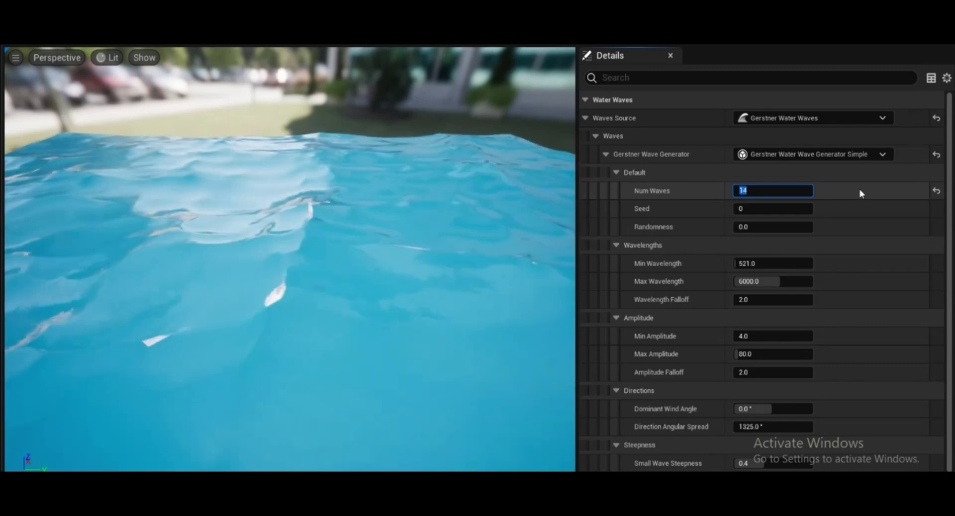
pyautogui.write('15')
pyautogui.press('Return')
pyautogui.write('16')
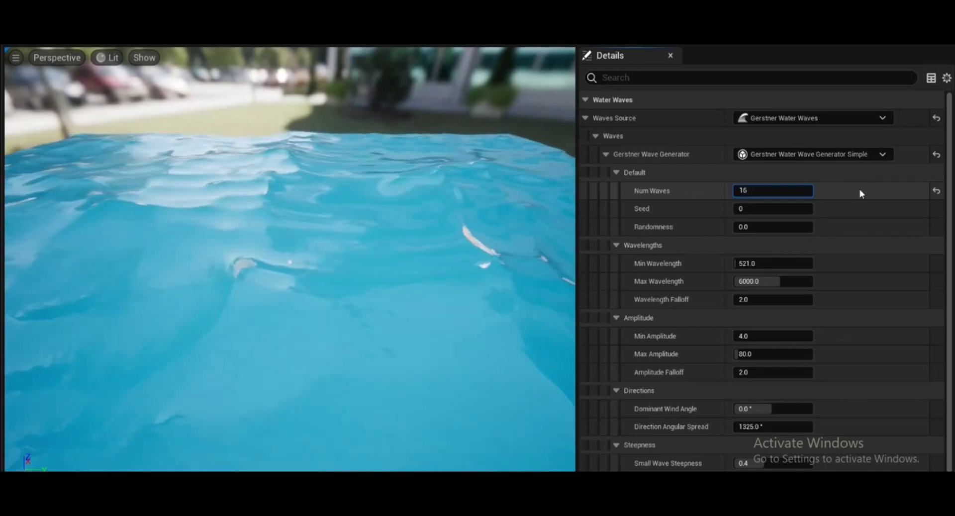
pyautogui.press('Return')
pyautogui.write('6')
pyautogui.press('Return')
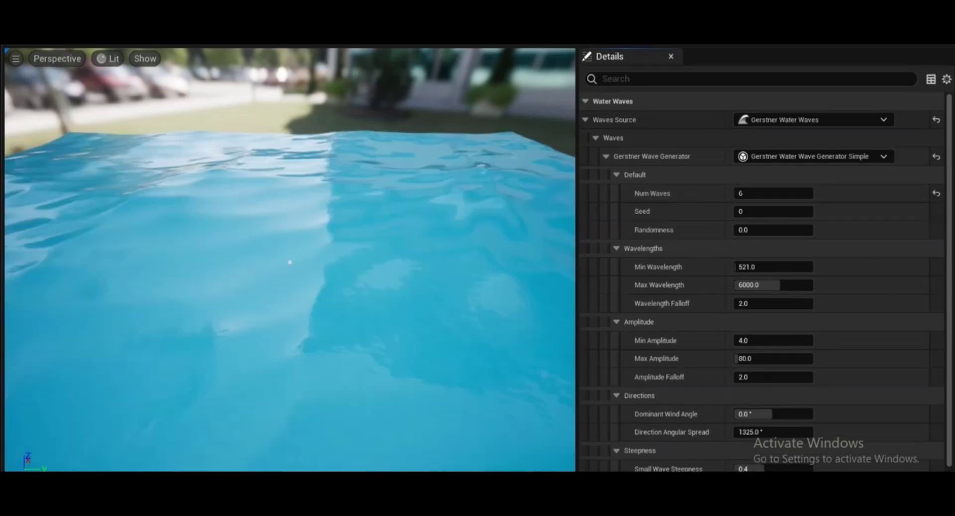
# - Try the wave generator's Seed values 1, 2, 3 and 4 in turn
pyautogui.click(761, 212)
pyautogui.write('1')
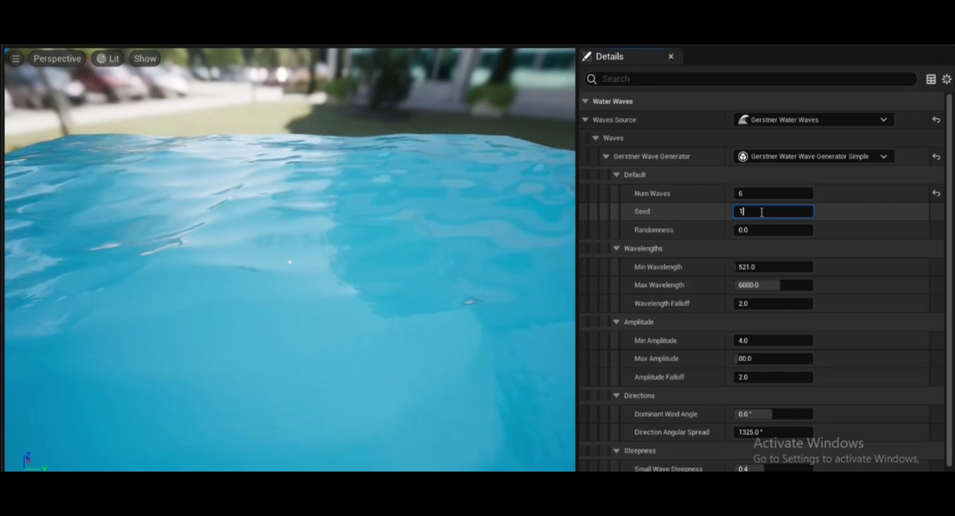
pyautogui.press('Return')
pyautogui.write('2')
pyautogui.press('Return')
pyautogui.write('3')
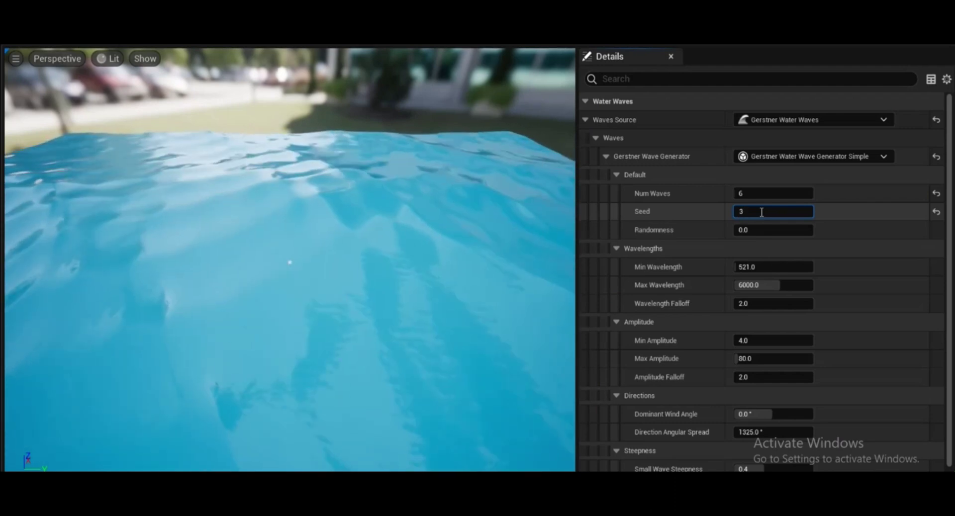
pyautogui.press('Return')
pyautogui.write('4')
pyautogui.press('Return')
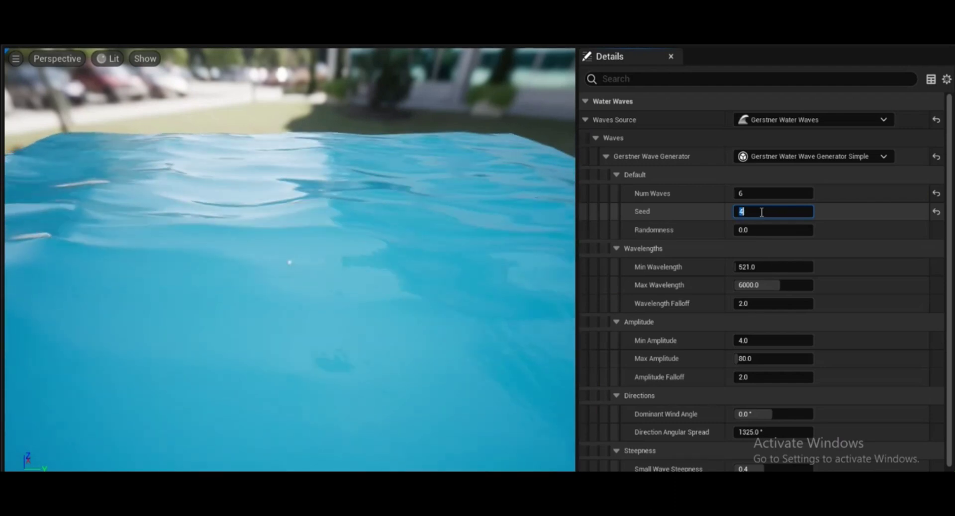
# - Raise the wave generator's Randomness to about 0.28 and try Seed values 3 and 2
pyautogui.moveTo(738, 228); pyautogui.dragTo(771, 230)
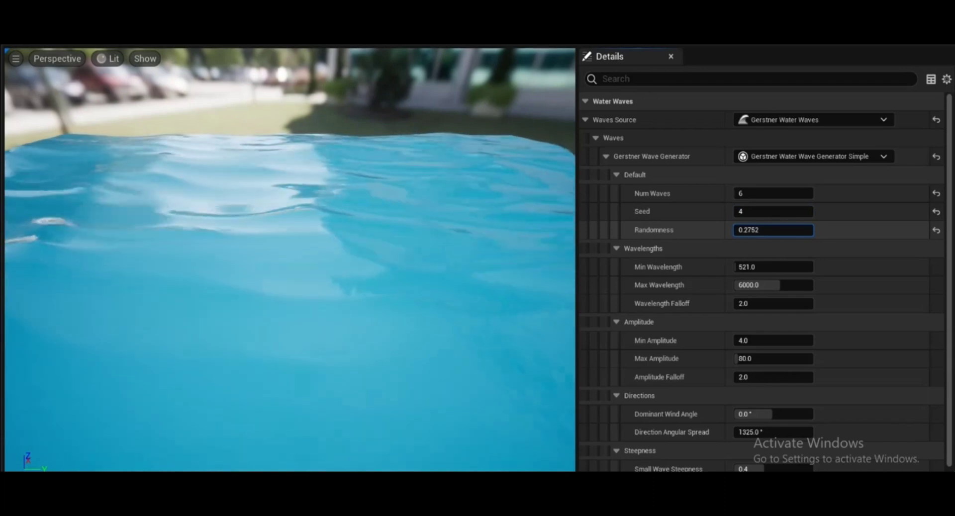
pyautogui.click(746, 212)
pyautogui.write('3')
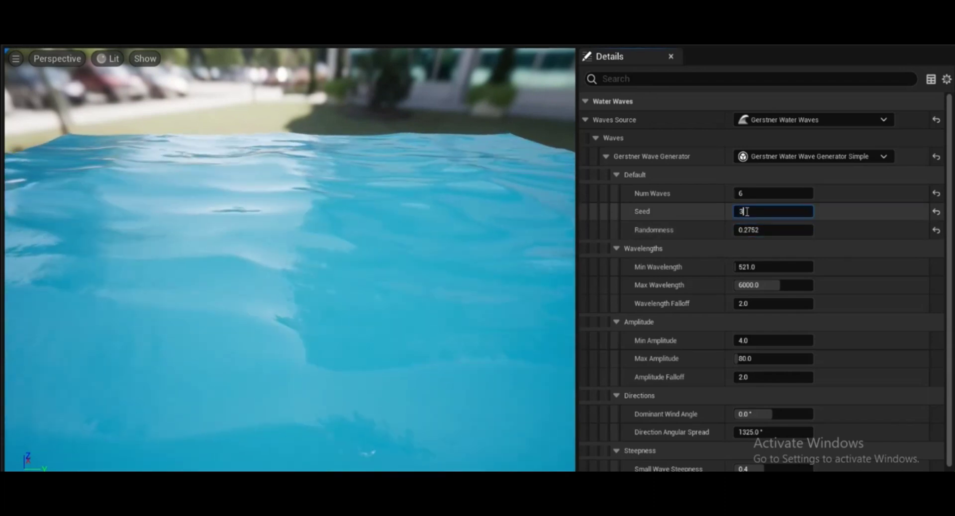
pyautogui.press('Return')
pyautogui.write('2')
pyautogui.press('Return')
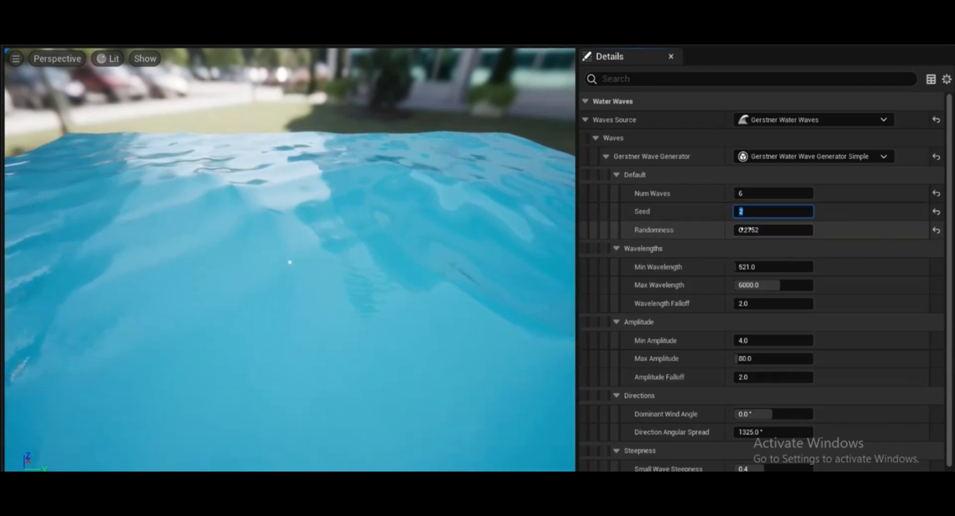
# - Set the wave generator's Randomness to 0.16 and its Seed to 4
pyautogui.click(746, 229)
pyautogui.write('0.16')
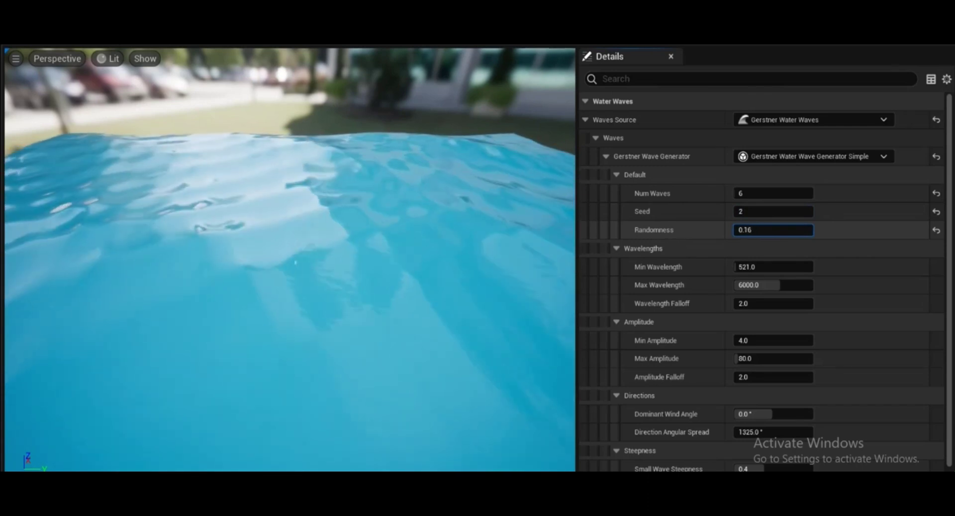
pyautogui.click(753, 211)
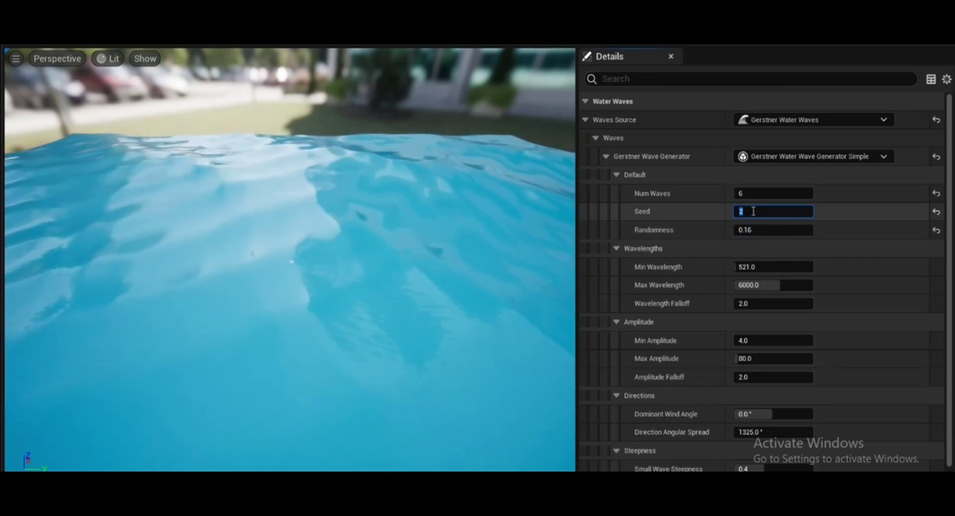
pyautogui.write('4')
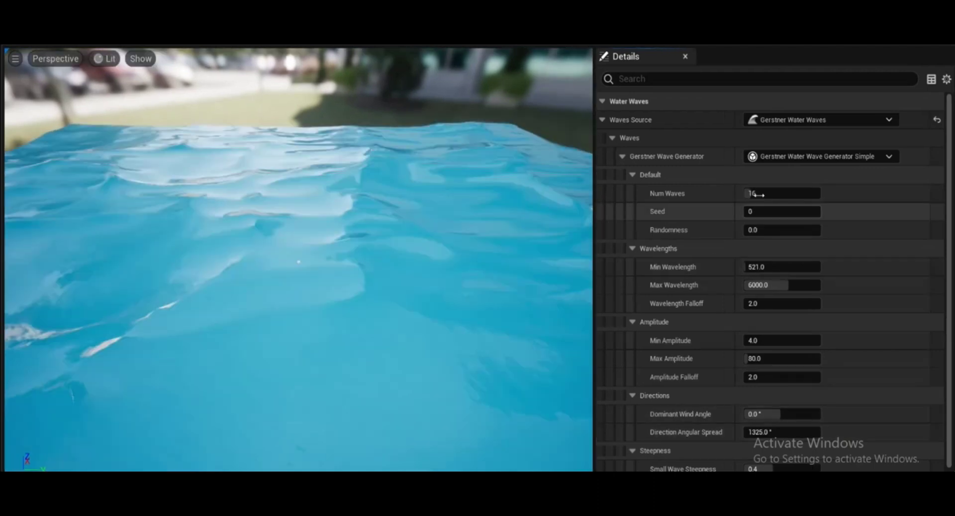
# - Set the wave generator's Num Waves to 6 and try a Min Wavelength of about 1673 with a Max Wavelength of about 1353
pyautogui.click(760, 194)
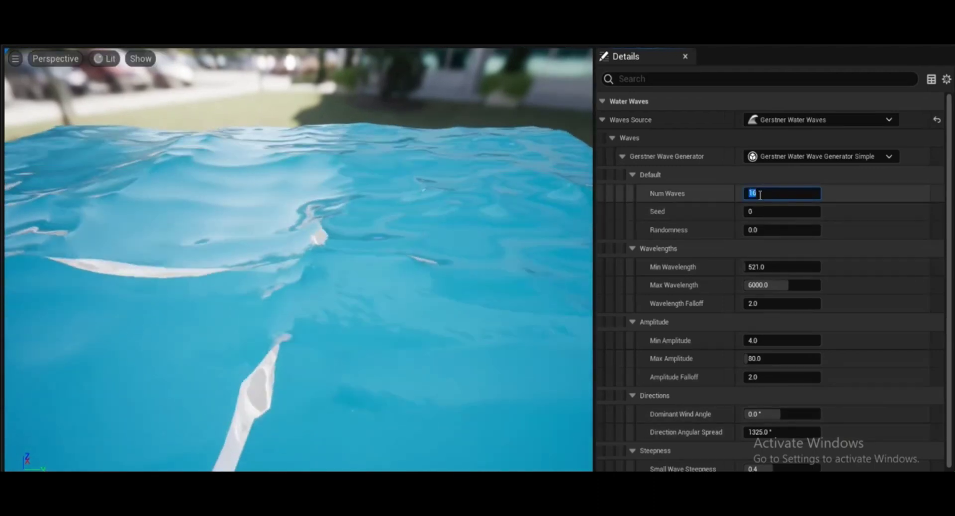
pyautogui.click(755, 286)
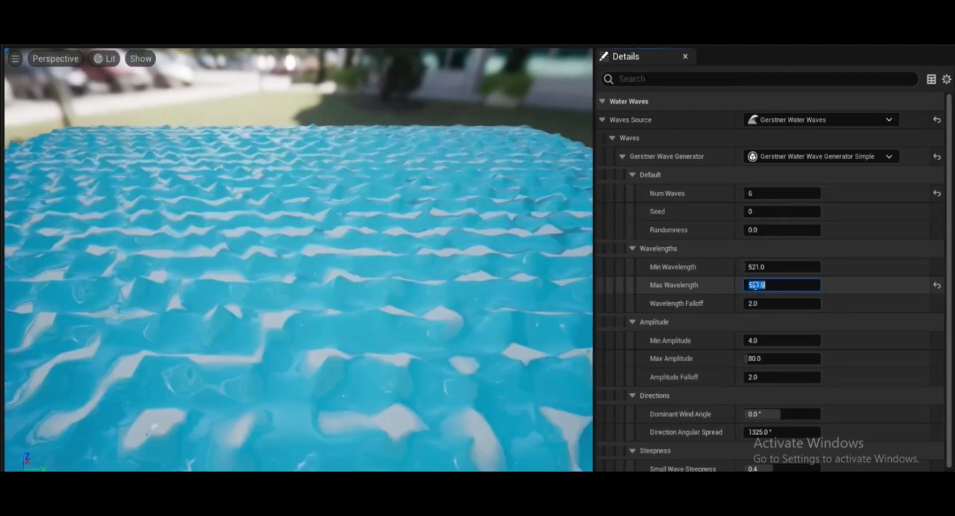
pyautogui.click(758, 194)
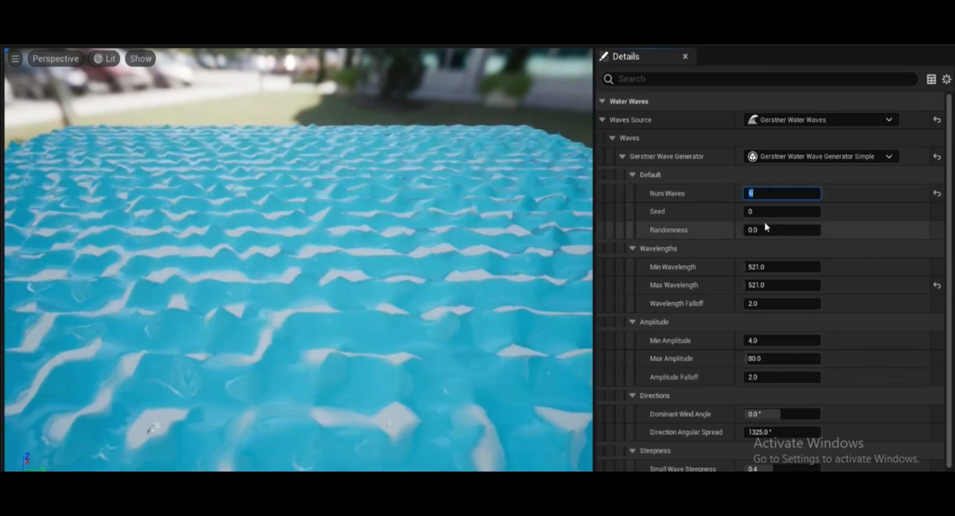
pyautogui.moveTo(761, 267); pyautogui.dragTo(768, 285)
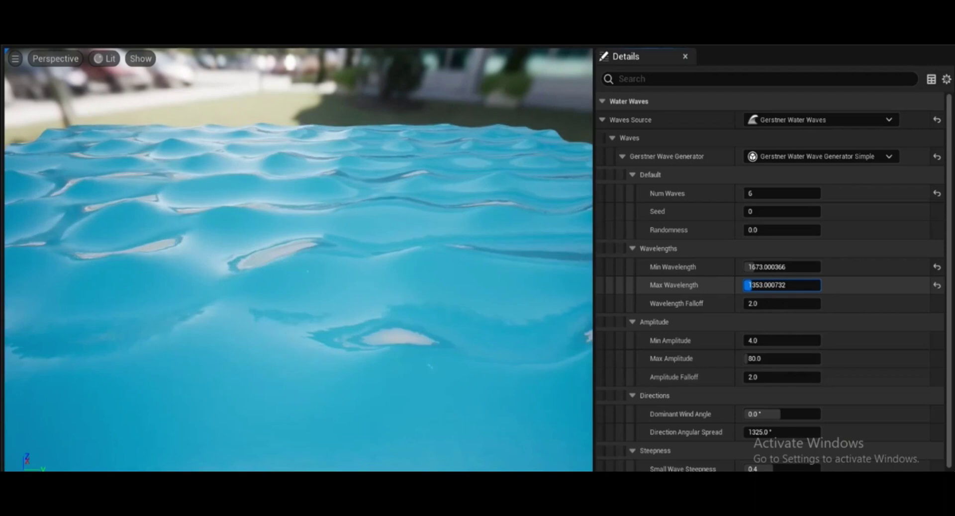
# - Set the wave generator's Seed to 4 and raise its Randomness to about 0.37
pyautogui.click(765, 212)
pyautogui.write('4')
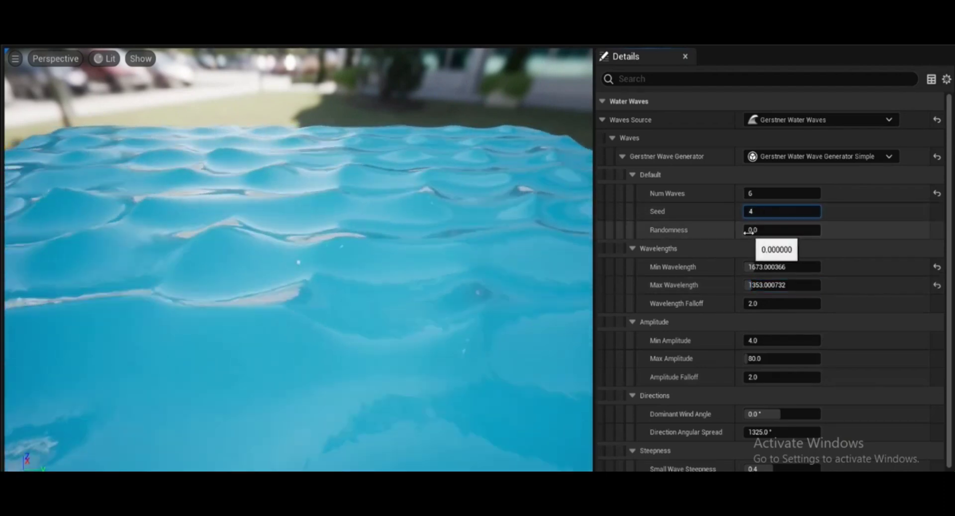
pyautogui.moveTo(759, 229); pyautogui.dragTo(768, 229)
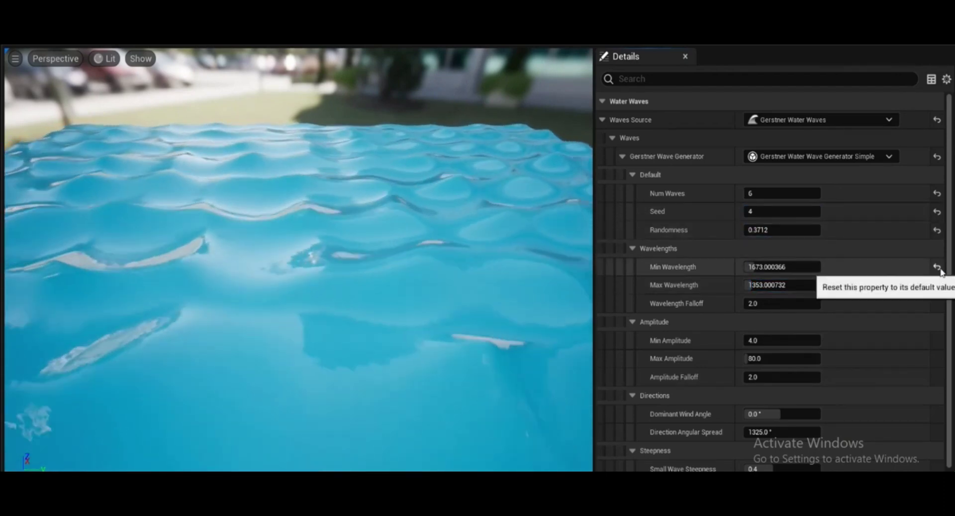
# - Reset the Min Wavelength to its default and set the Max Wavelength to 1500
pyautogui.click(937, 267)
pyautogui.moveTo(766, 285)
pyautogui.mouseDown()
pyautogui.moveTo(783, 285)
pyautogui.moveTo(768, 285)
pyautogui.mouseUp()
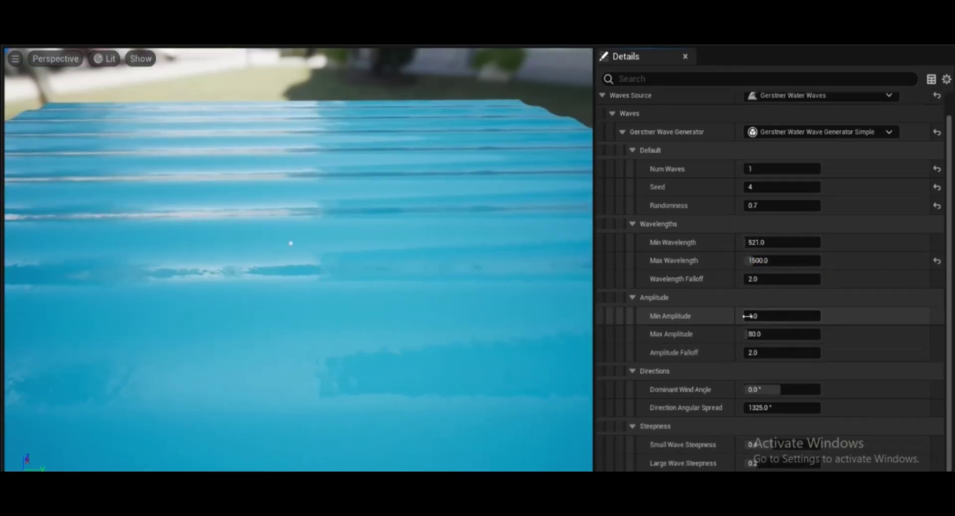
# - Try raising the wave generator's Min Amplitude to about 484 and its Max Amplitude to about 227
pyautogui.moveTo(766, 316); pyautogui.dragTo(776, 316)
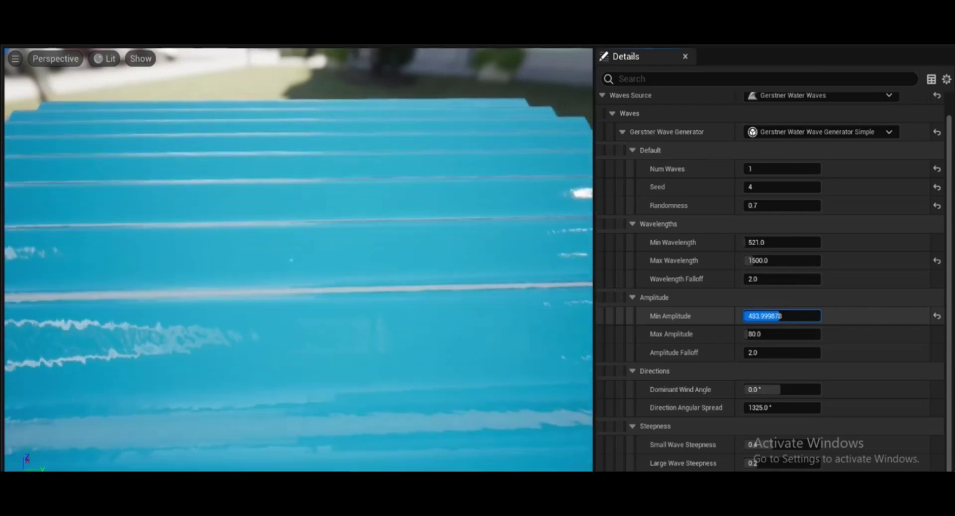
pyautogui.moveTo(746, 334); pyautogui.dragTo(755, 334)
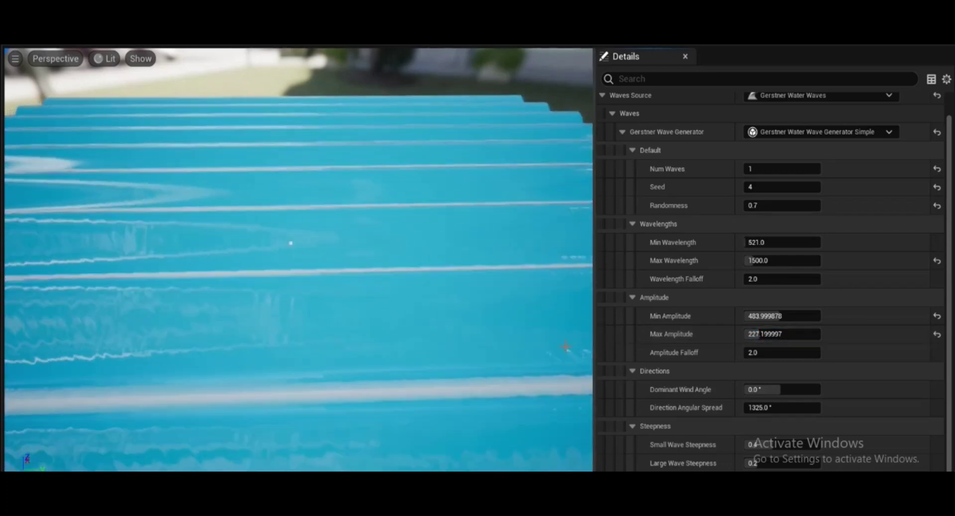
pyautogui.hotkey('ctrl', 'z')
pyautogui.hotkey('ctrl', 'z')
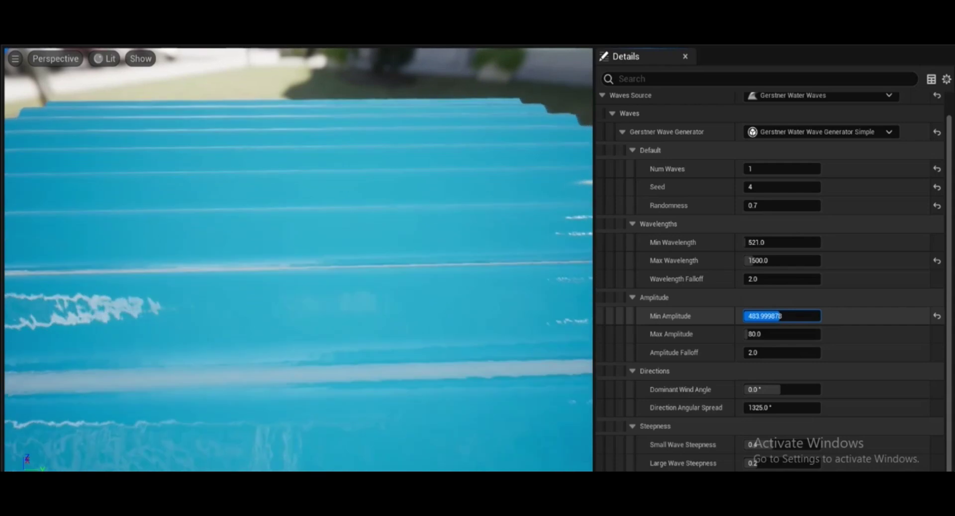
pyautogui.moveTo(745, 334); pyautogui.dragTo(757, 334)
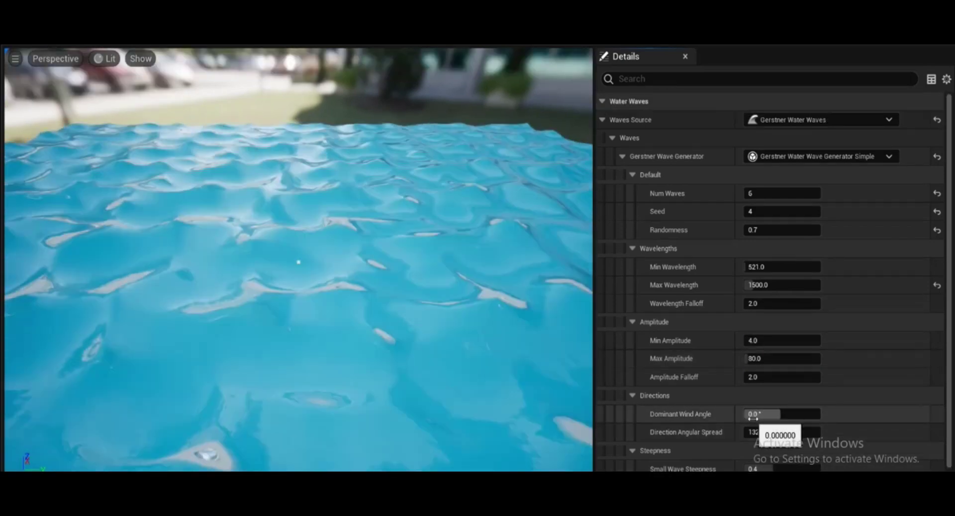
# - Try Dominant Wind Angles of about -104°, -69° and -9°, with a Direction Angular Spread of about 1082°
pyautogui.moveTo(753, 415); pyautogui.dragTo(756, 414)
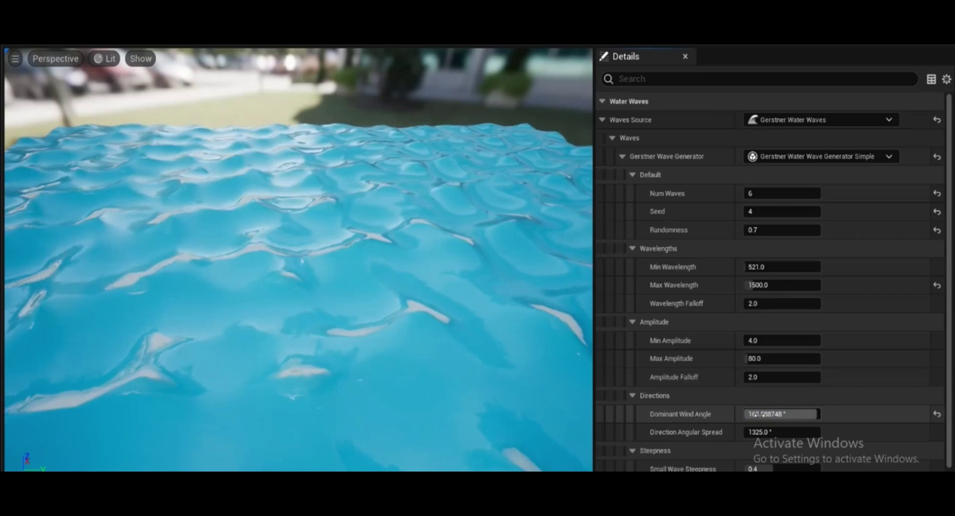
pyautogui.moveTo(808, 416); pyautogui.dragTo(759, 416)
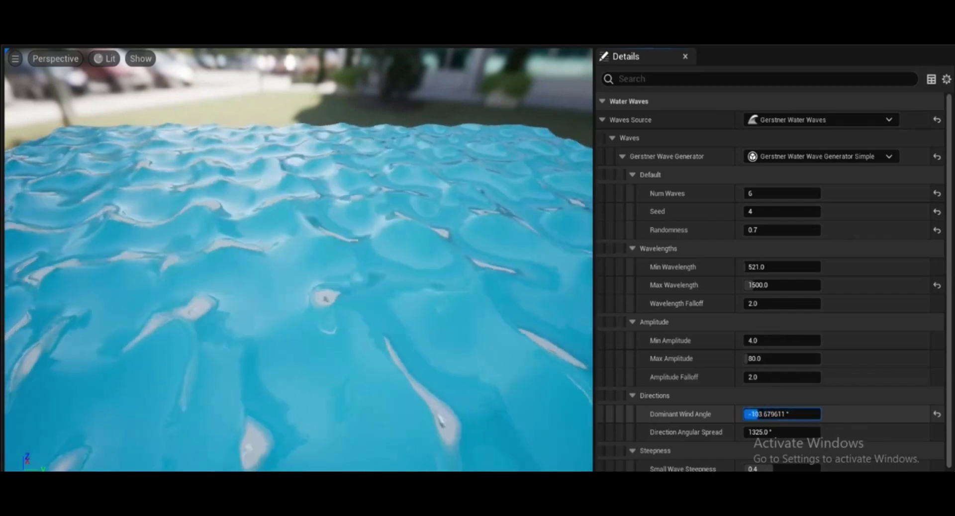
pyautogui.moveTo(795, 432); pyautogui.dragTo(830, 432)
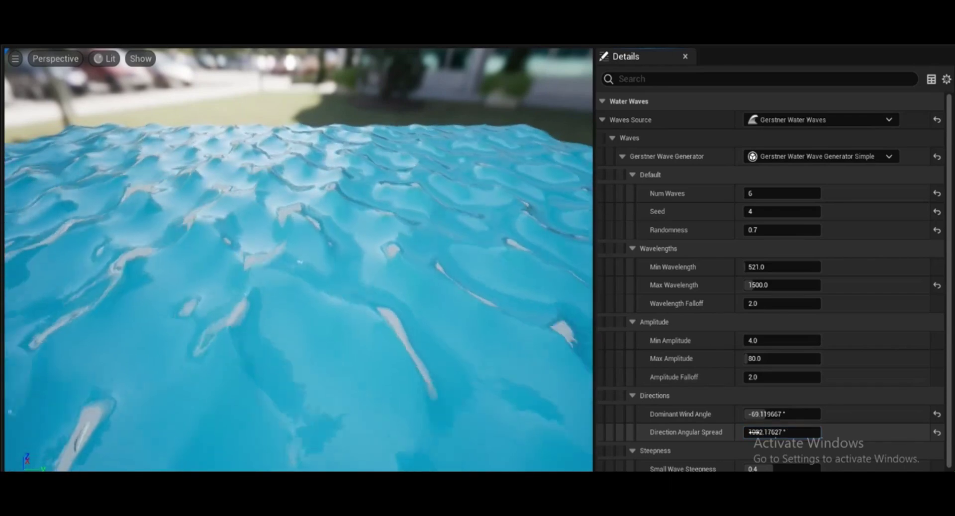
pyautogui.moveTo(762, 415); pyautogui.dragTo(766, 415)
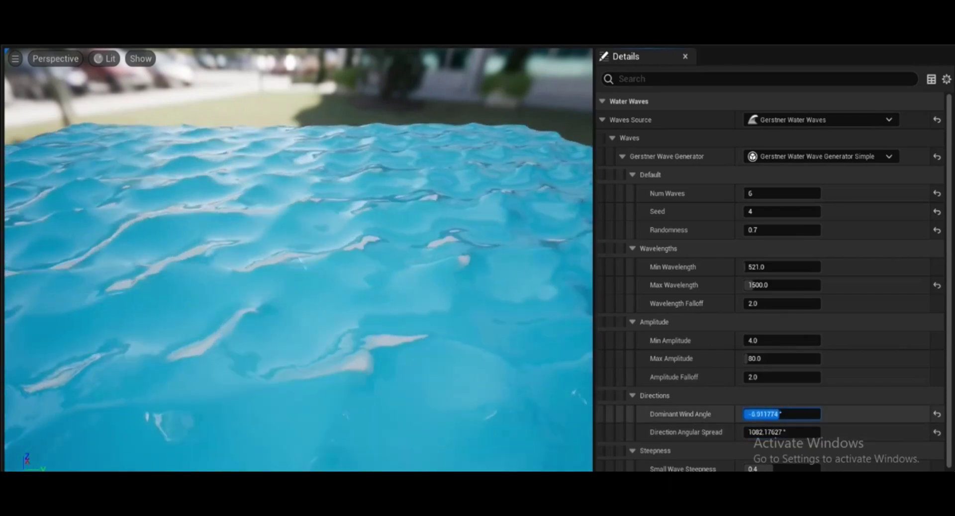
pyautogui.press('Return')
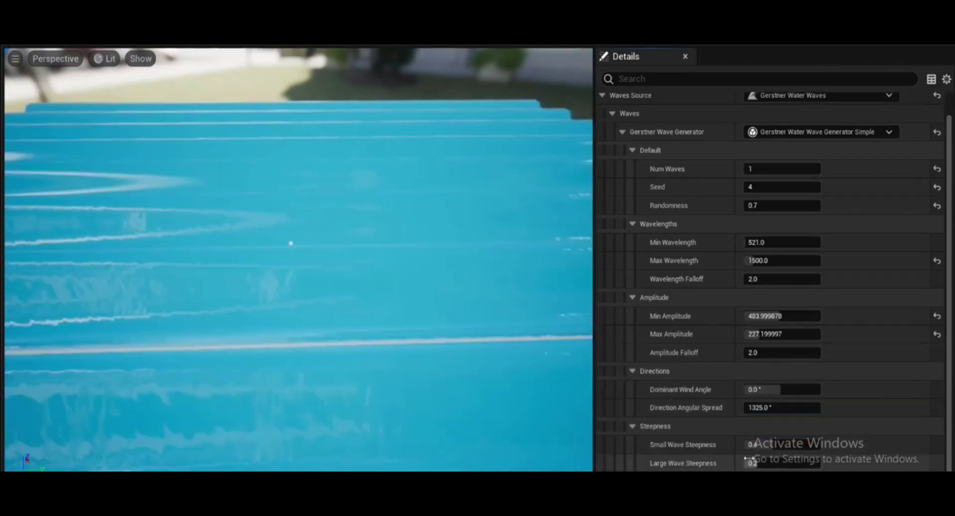
# - Try a Small Wave Steepness of 1.0 with a higher Large Wave Steepness, and lower them to about 0.27 and 0.17
pyautogui.moveTo(753, 445); pyautogui.dragTo(806, 445)
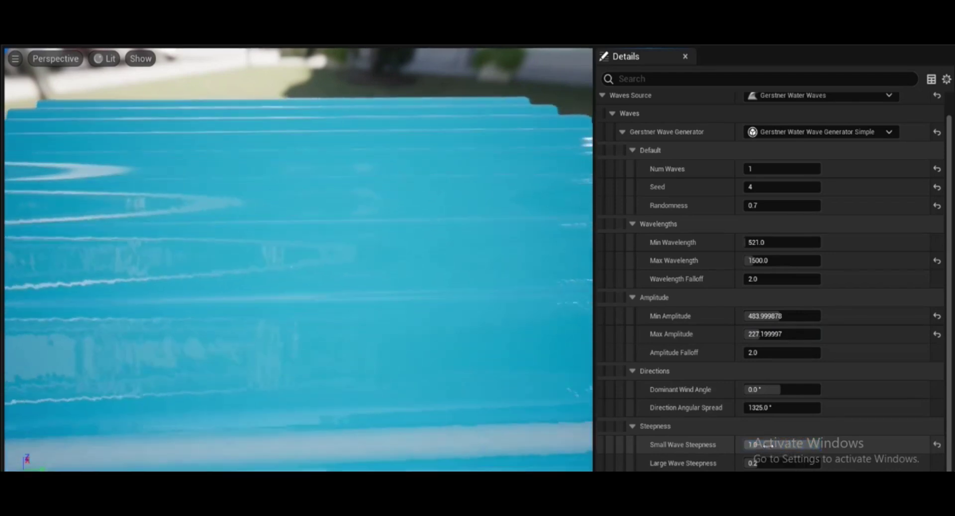
pyautogui.moveTo(752, 463); pyautogui.dragTo(798, 463)
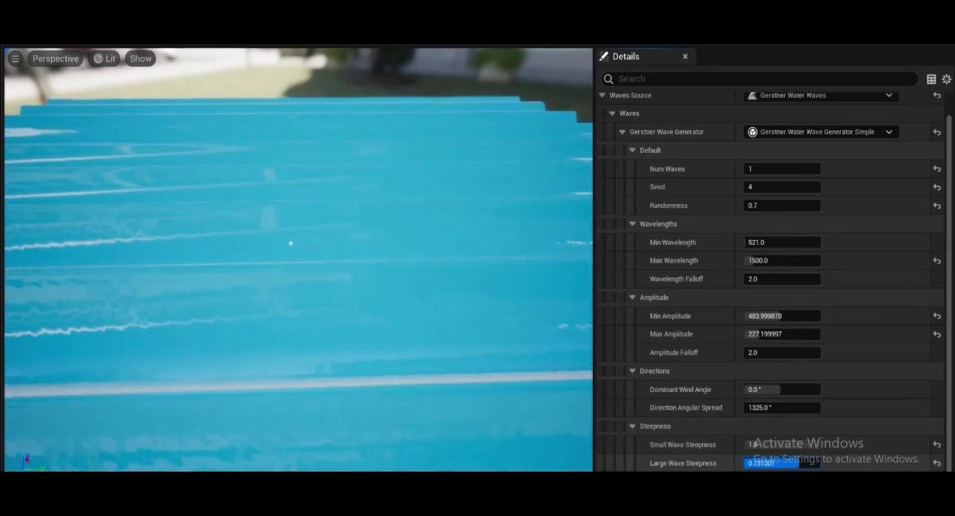
pyautogui.moveTo(286, 256)
pyautogui.mouseDown(button='right')
pyautogui.moveTo(189, 269)
pyautogui.moveTo(223, 251)
pyautogui.moveTo(286, 256)
pyautogui.mouseUp(button='right')
pyautogui.moveTo(819, 463); pyautogui.dragTo(768, 463)
pyautogui.moveTo(818, 445); pyautogui.dragTo(760, 444)
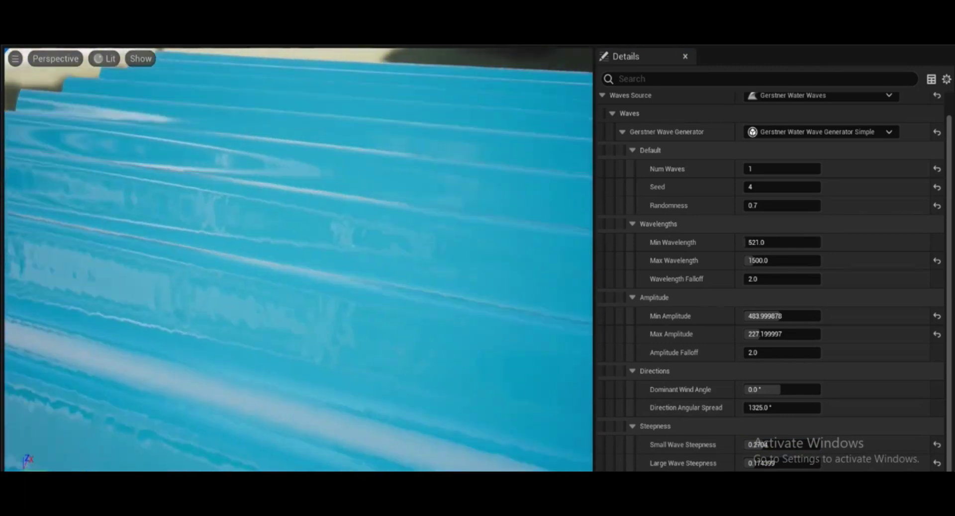
# - Lower the Min Amplitude to about 62 and the Max Amplitude to about 125, and set Num Waves to 6
pyautogui.moveTo(796, 317); pyautogui.dragTo(753, 334)
pyautogui.click(765, 170)
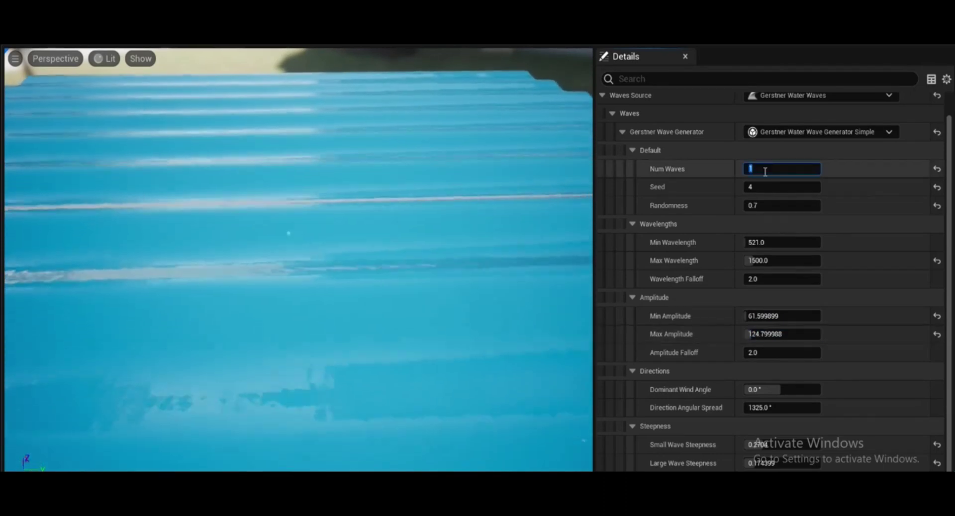
# - Try a high Small Wave Steepness before lowering it again, and set the Large Wave Steepness to about 0.21
pyautogui.moveTo(761, 444); pyautogui.dragTo(808, 445)
pyautogui.moveTo(761, 463)
pyautogui.mouseDown()
pyautogui.moveTo(819, 463)
pyautogui.moveTo(760, 463)
pyautogui.mouseUp()
pyautogui.moveTo(823, 444); pyautogui.dragTo(768, 445)
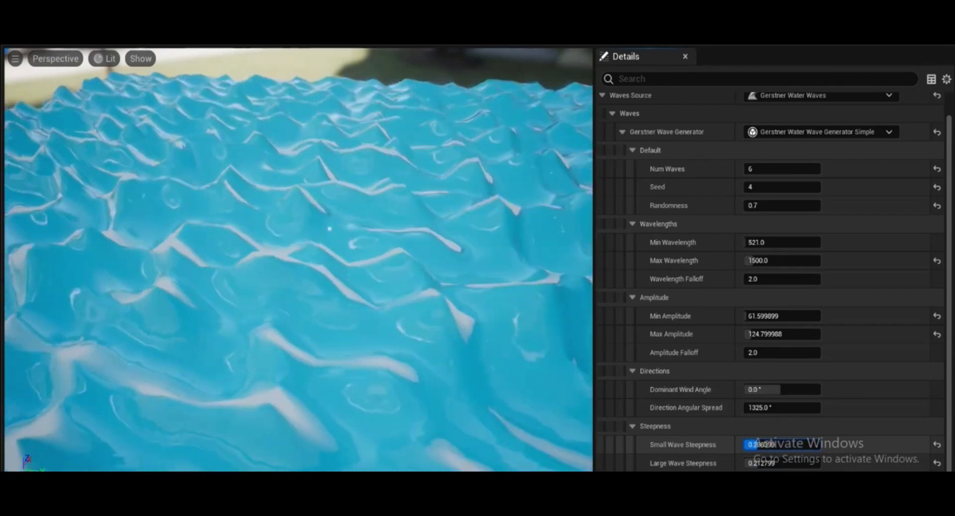